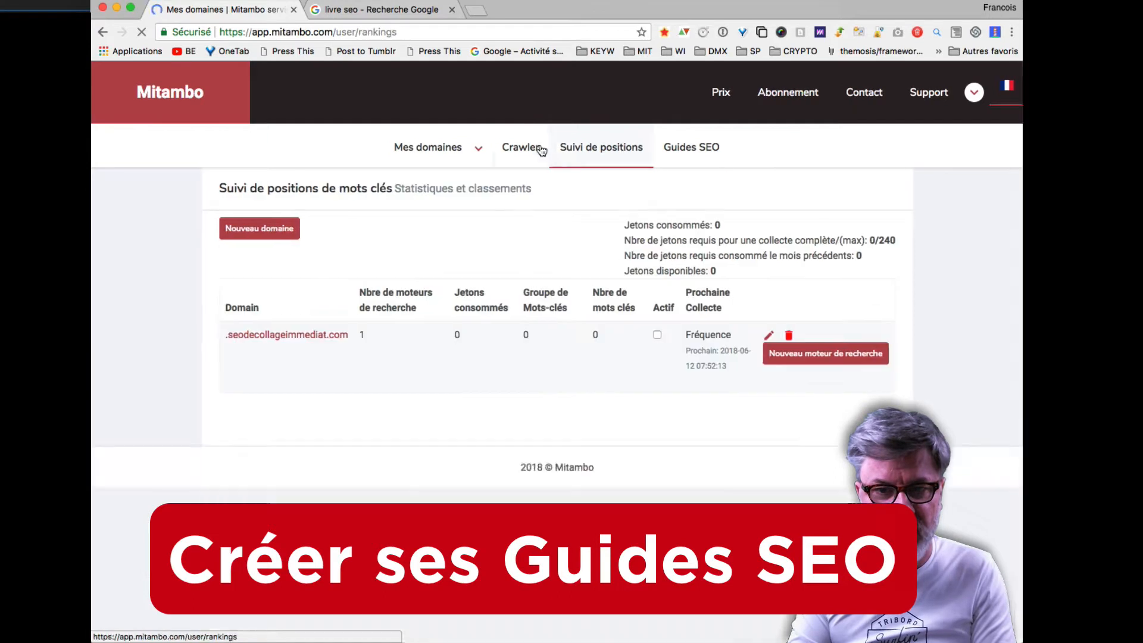
- Delete the seodecollageimmediat.com project from the Suivi de positions and Guides SEO lists
click(524, 147)
click(566, 146)
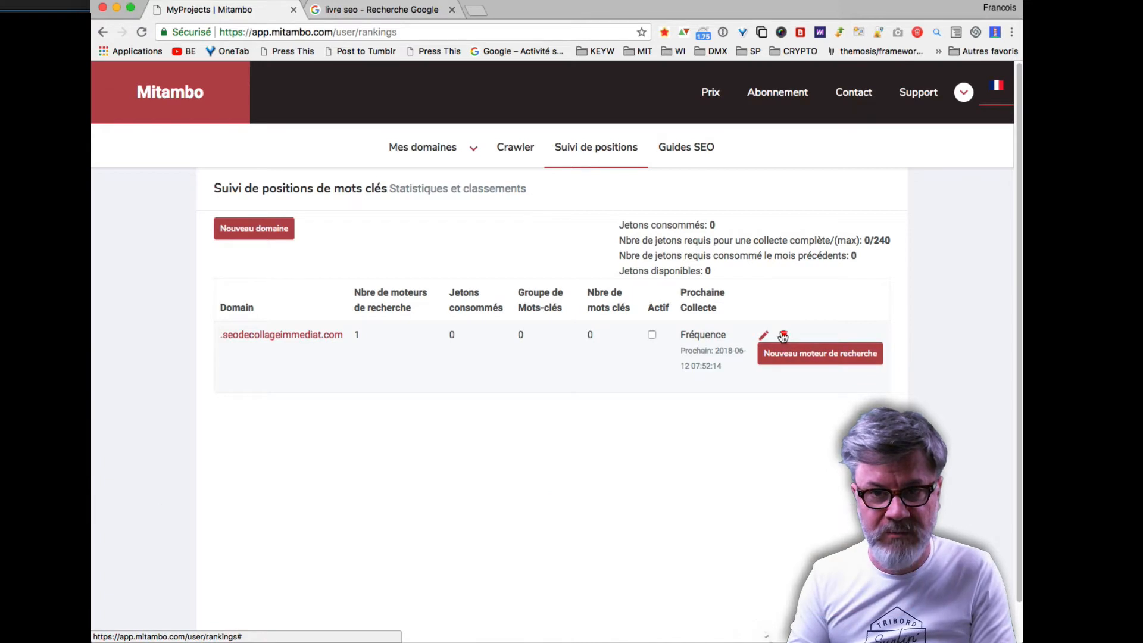
click(708, 156)
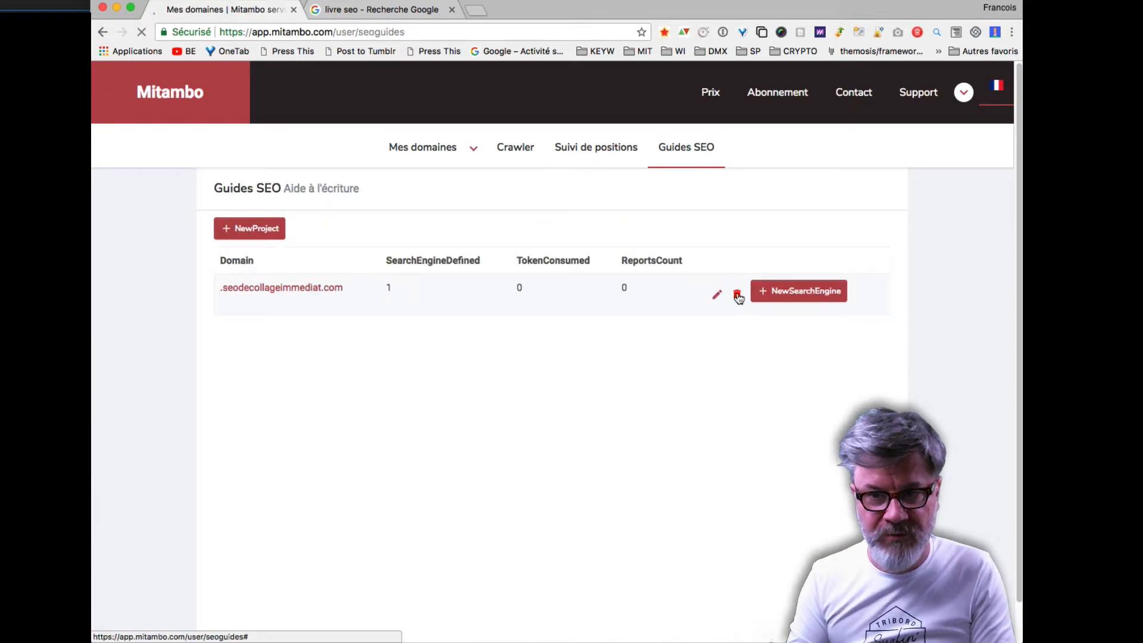
click(737, 295)
click(675, 124)
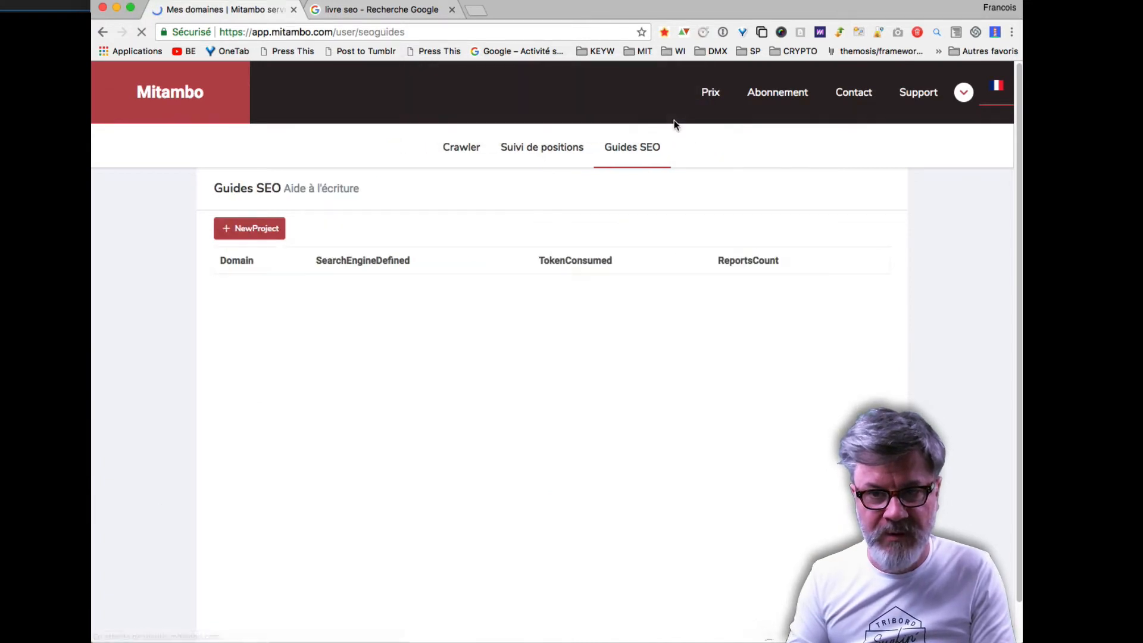
- Review the domain lists of the Crawler and Suivi de positions services
click(576, 147)
click(466, 146)
click(536, 148)
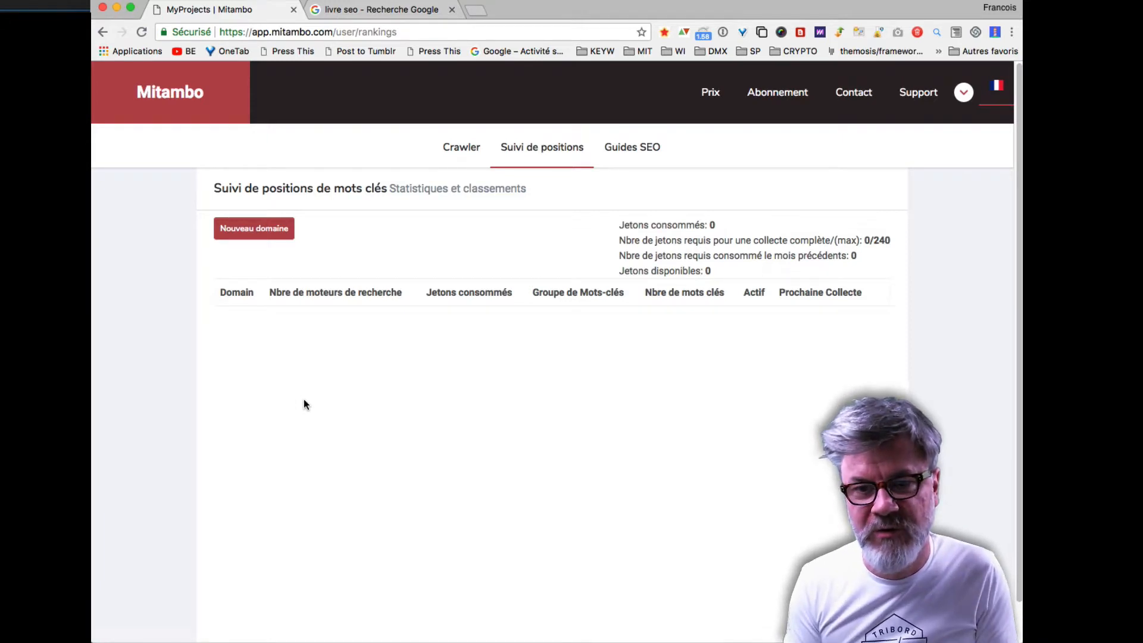
click(463, 148)
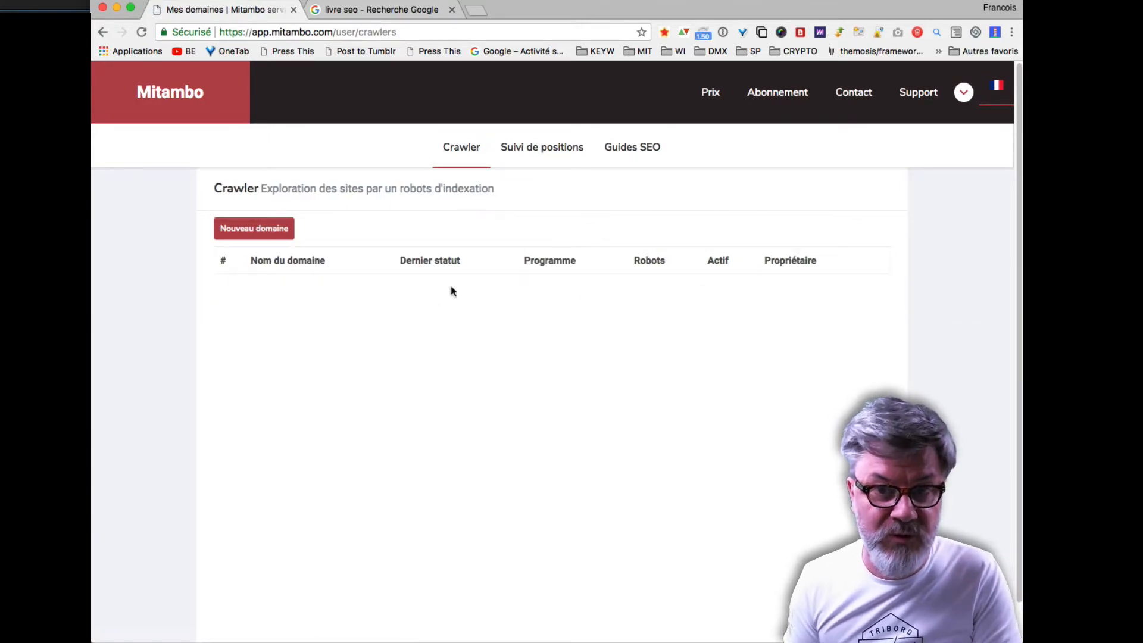
click(530, 148)
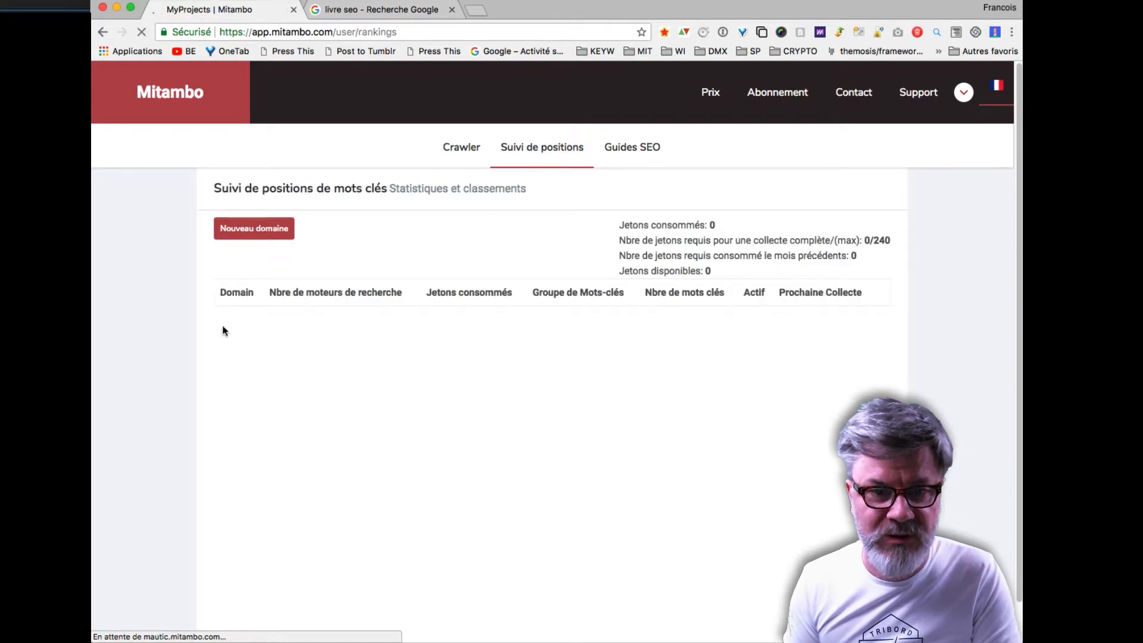
- Start a new Guides SEO project and set its domain name field to seodecollageimmediat.com
click(648, 145)
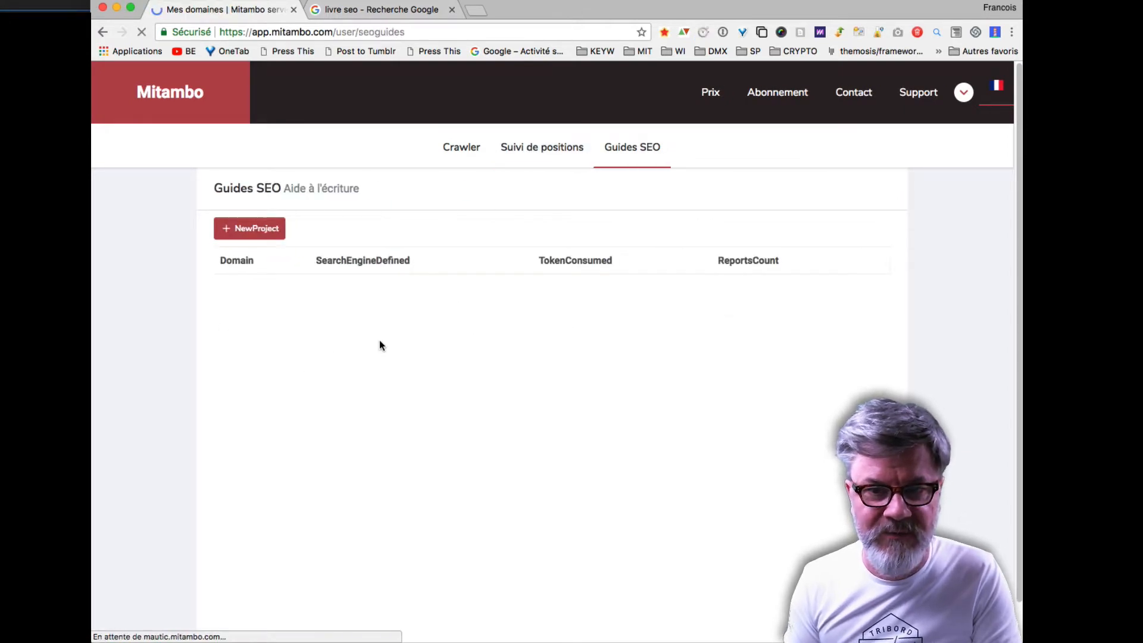
click(265, 229)
click(304, 243)
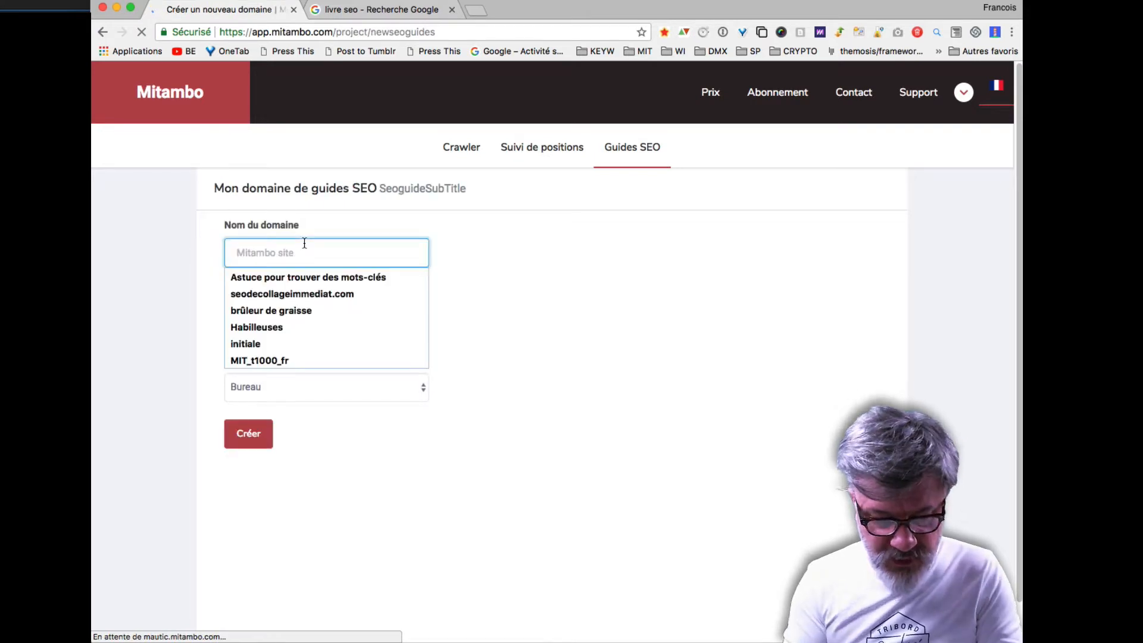
text(seo)
key(Down)
key(Return)
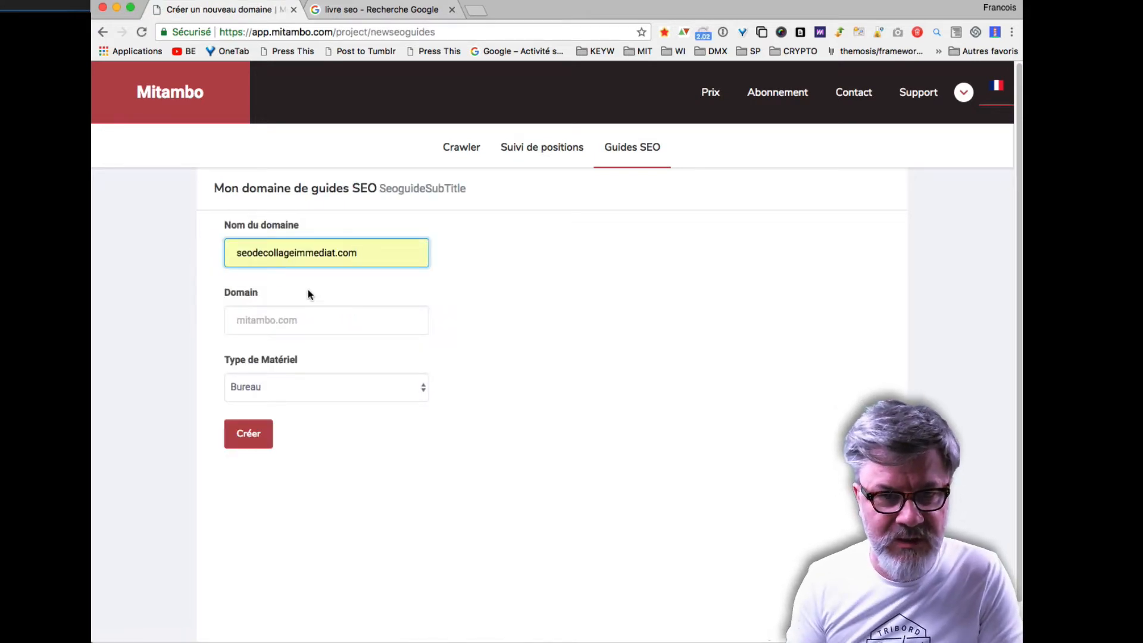
click(306, 254)
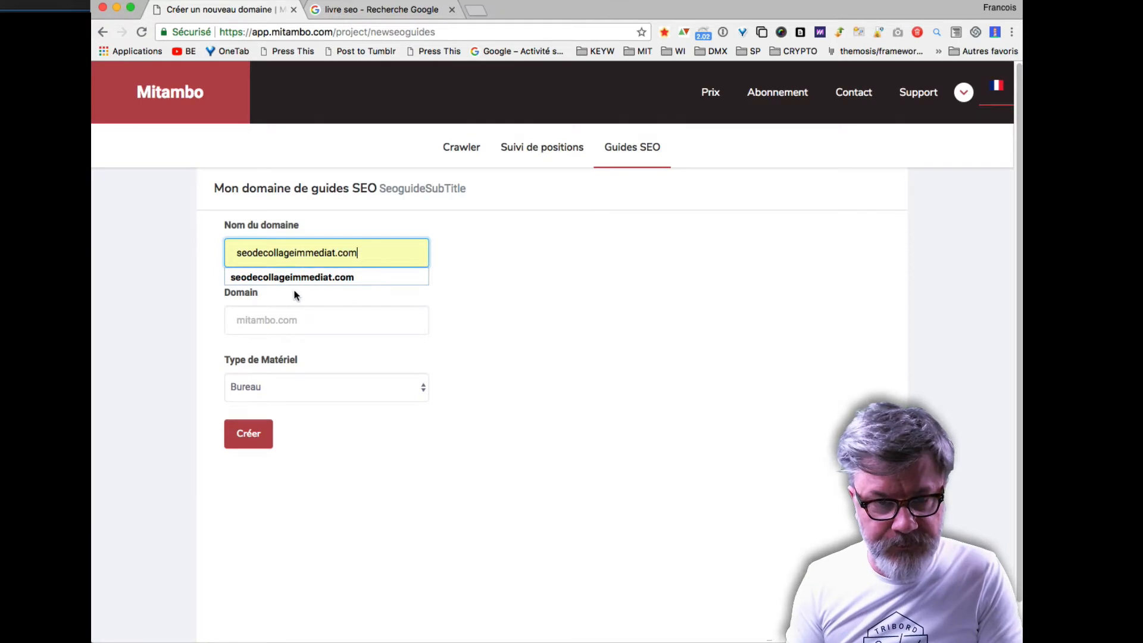
- Fill in the project's Domain field with seodecollageimmediat.com and create the project
click(288, 315)
text(seo)
key(Down)
key(Return)
click(268, 447)
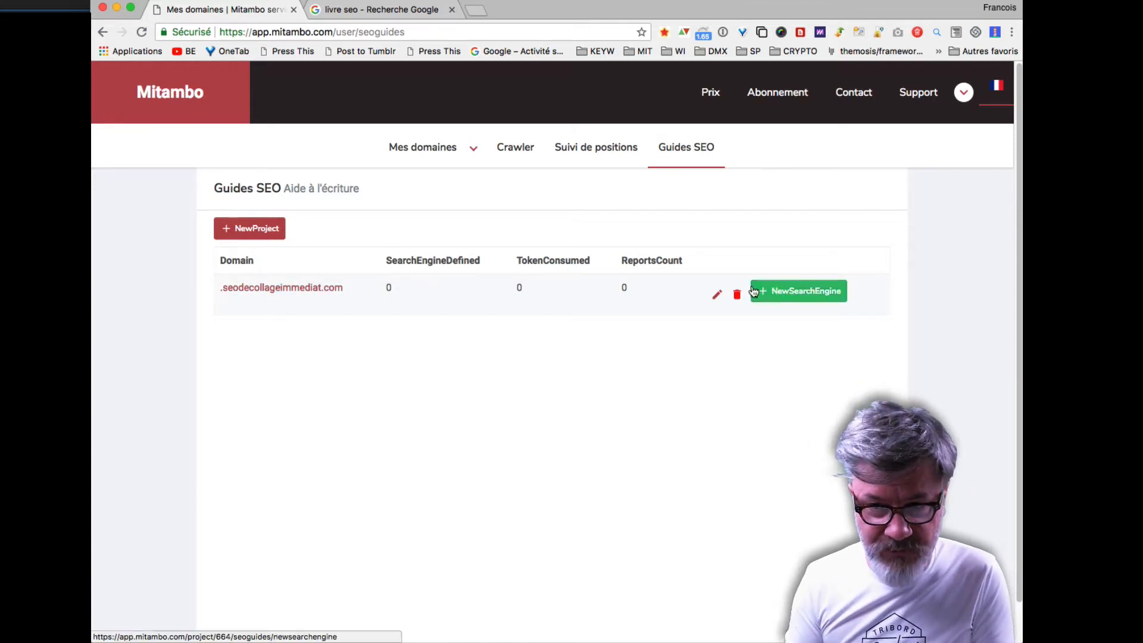
- Add a search source to the seodecollageimmediat.com project with google.fr as country and Français as language
click(306, 290)
click(266, 251)
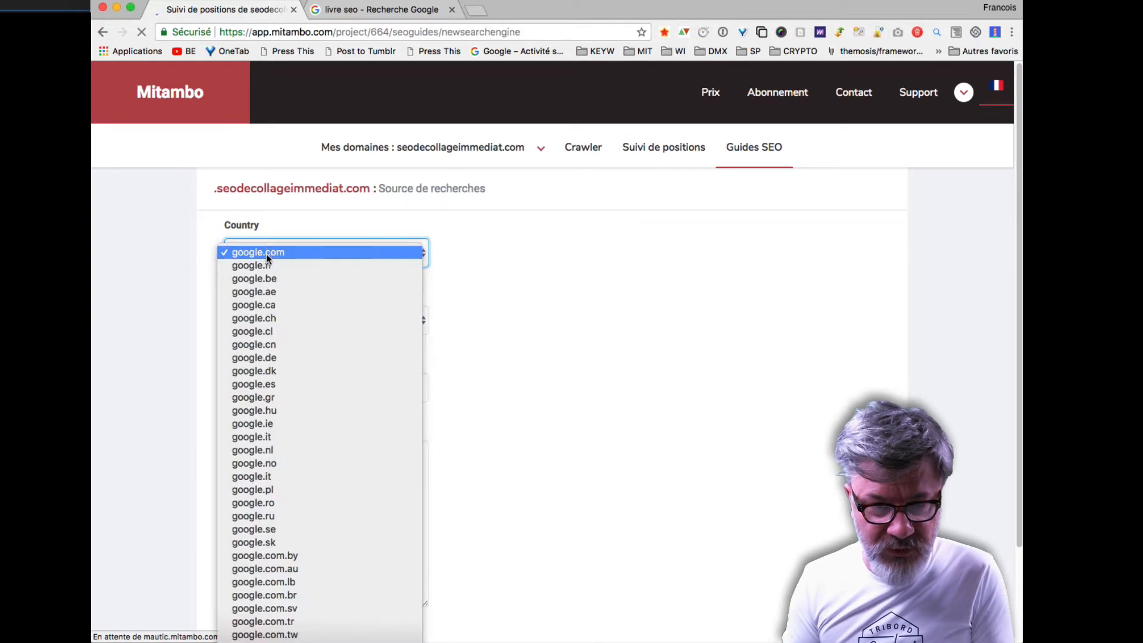
click(267, 265)
click(277, 317)
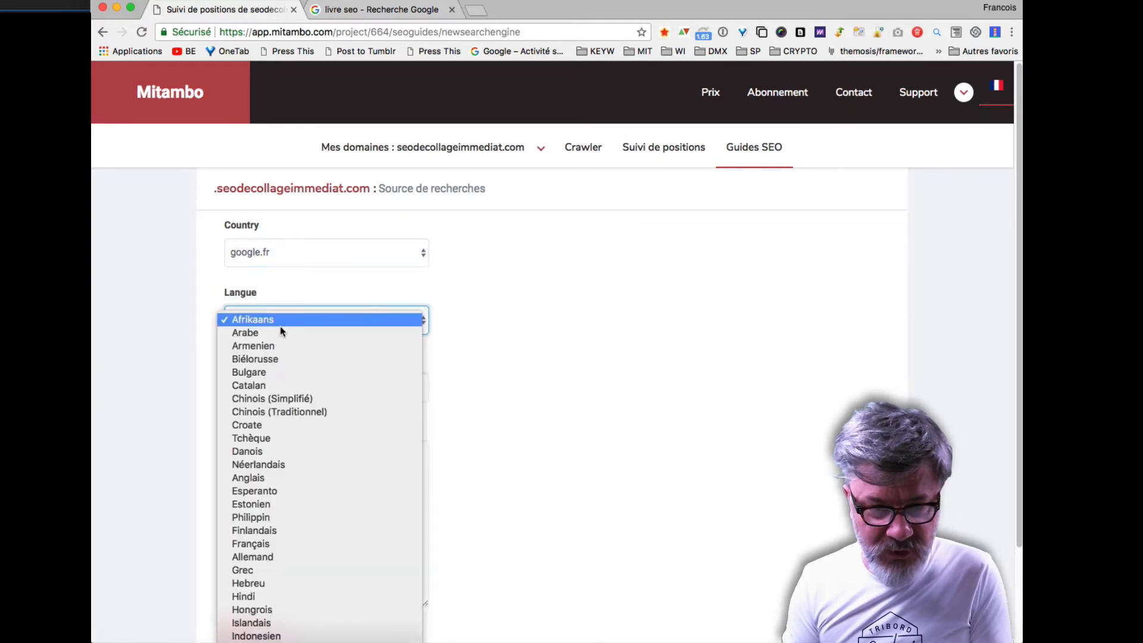
click(283, 542)
scroll(279, 420, down, 2)
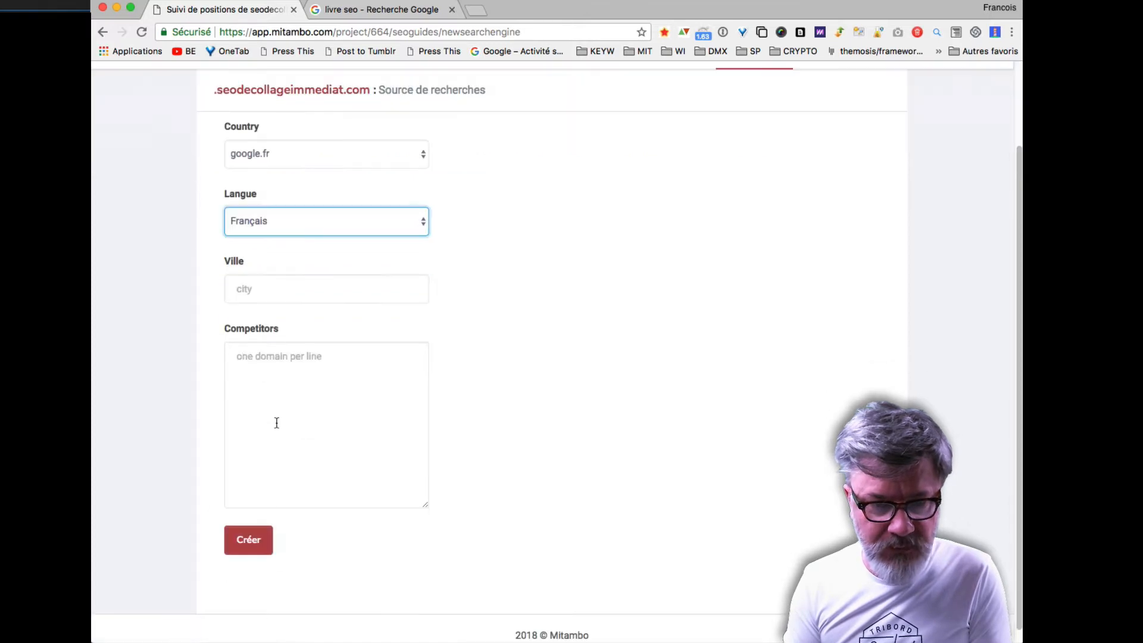
click(257, 543)
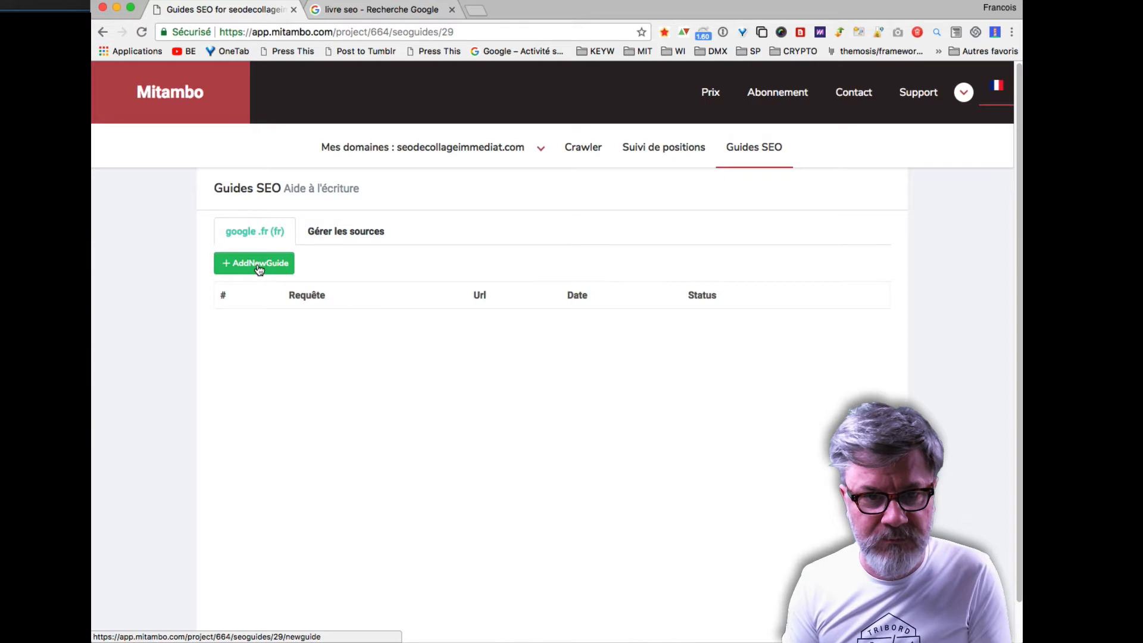
- Start a new guide and copy "optimiser son référencement wordpress" from the "livre seo" Google results page into its Requête field
click(259, 266)
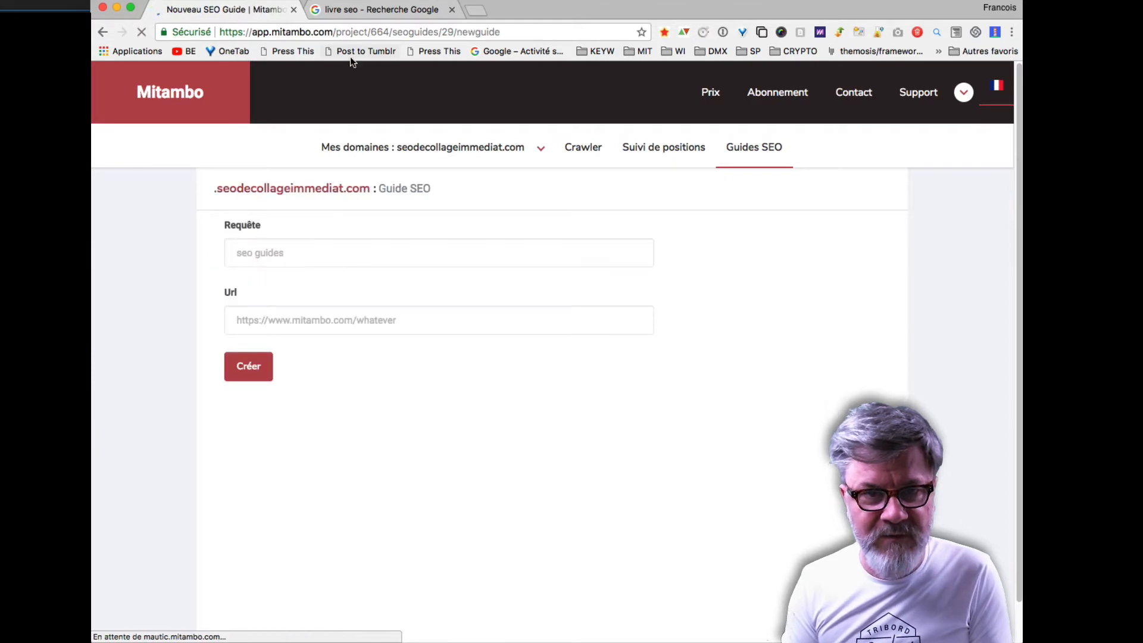
click(381, 9)
click(738, 218)
scroll(738, 218, up, 1)
drag(807, 204, 647, 206)
key(super+c)
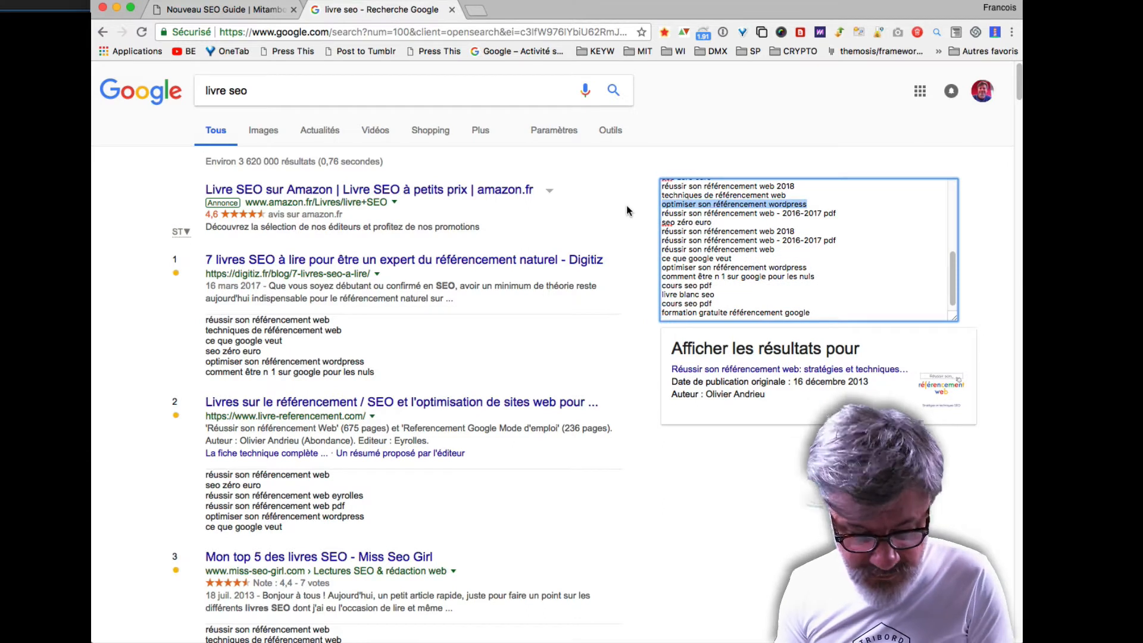
click(271, 10)
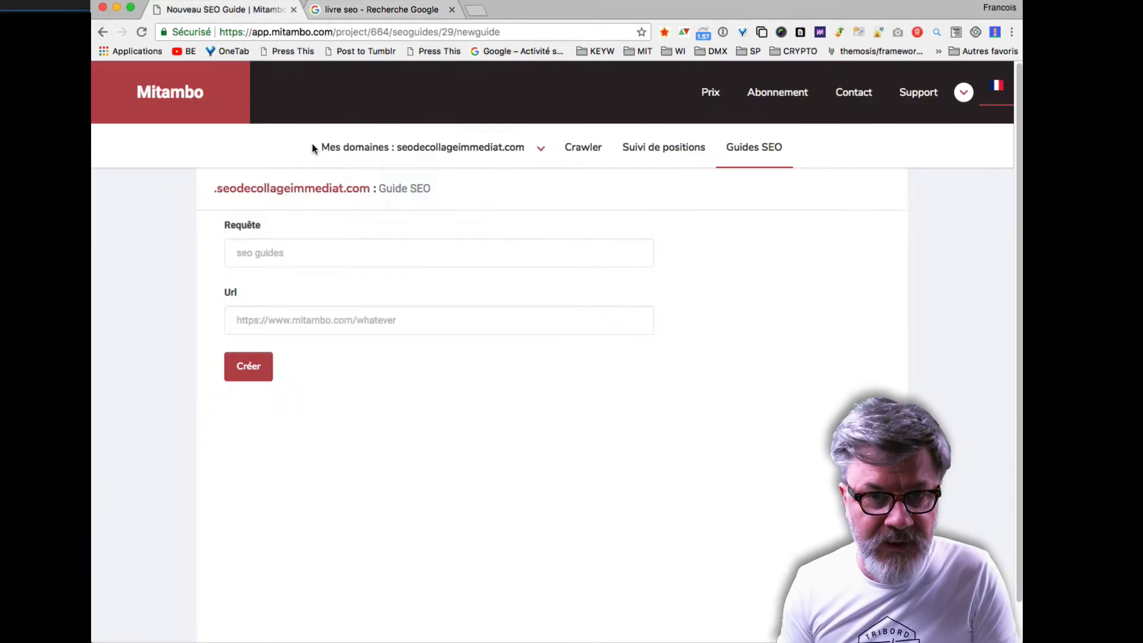
click(296, 252)
key(super+v)
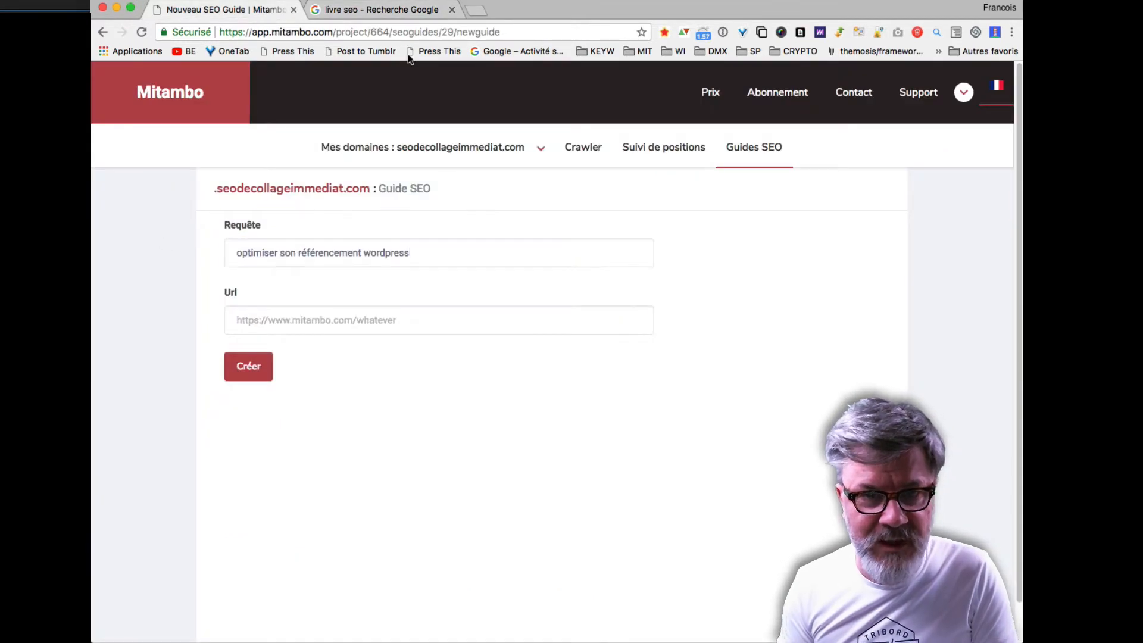
- Check the google.fr ranking of seodecollage for "optimiser son référencement wordpress" with the SEO SERP rank checker
click(415, 14)
click(476, 11)
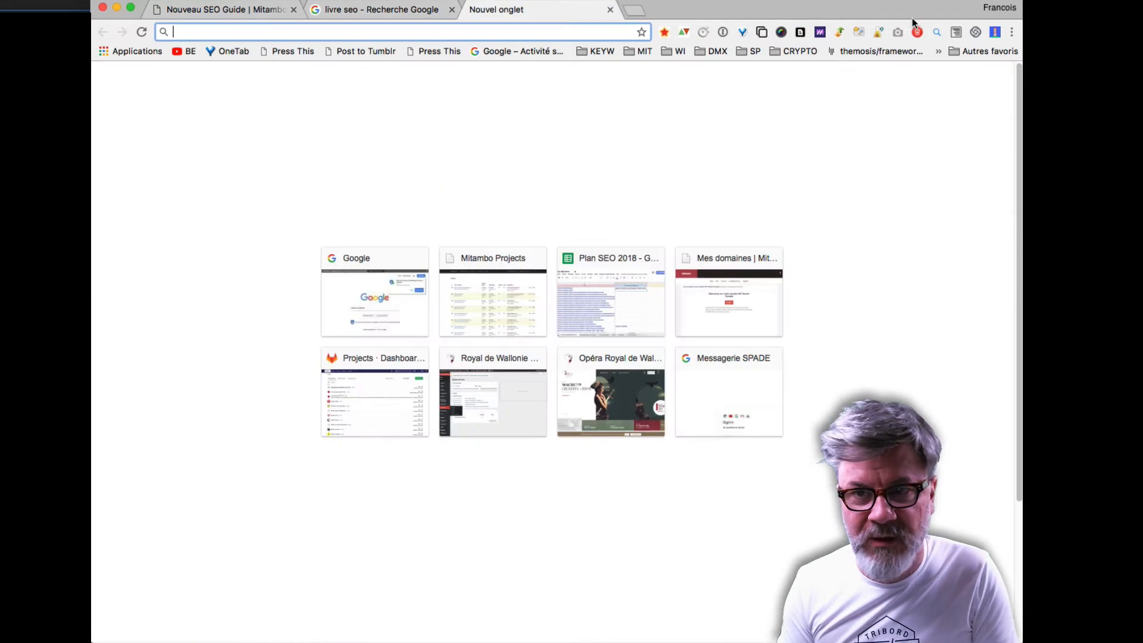
click(839, 31)
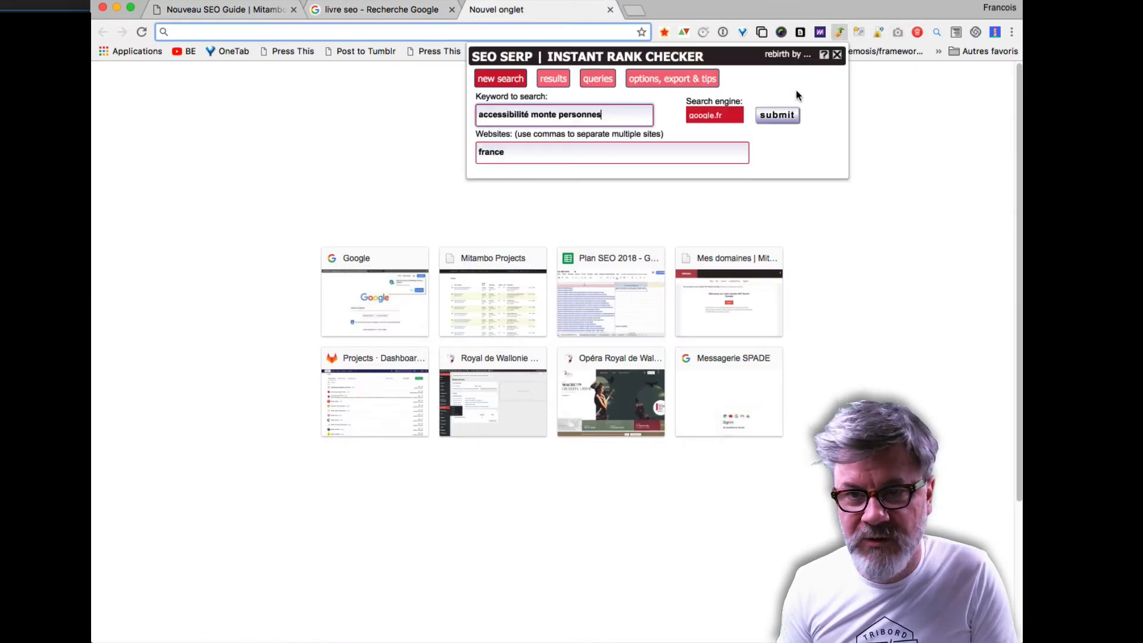
click(620, 113)
key(super+v)
click(635, 150)
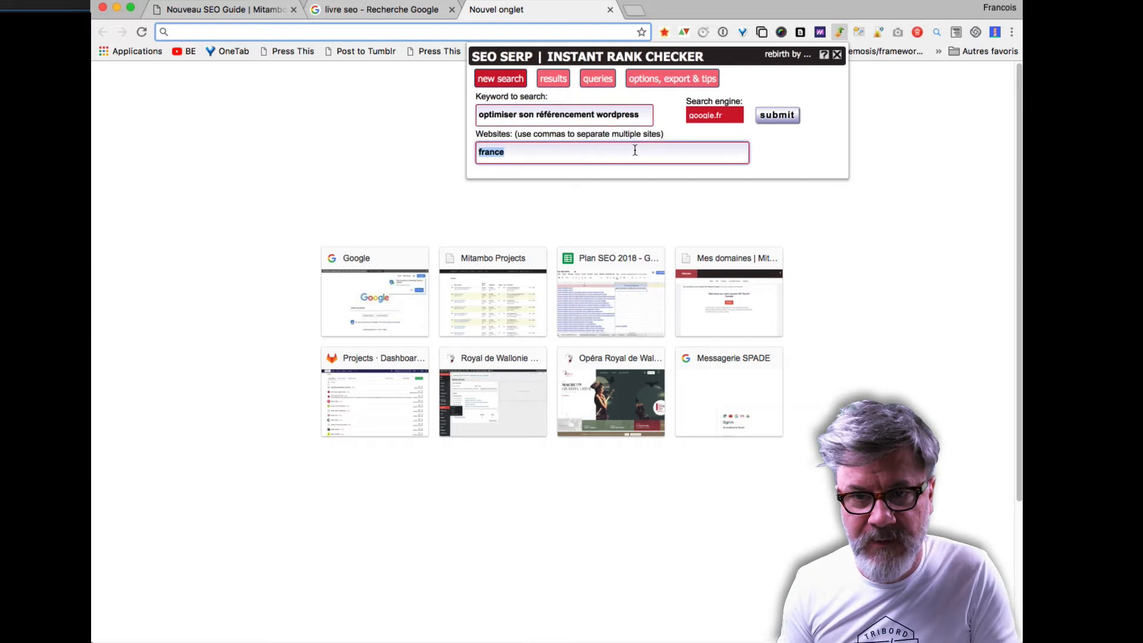
text(seodecollage)
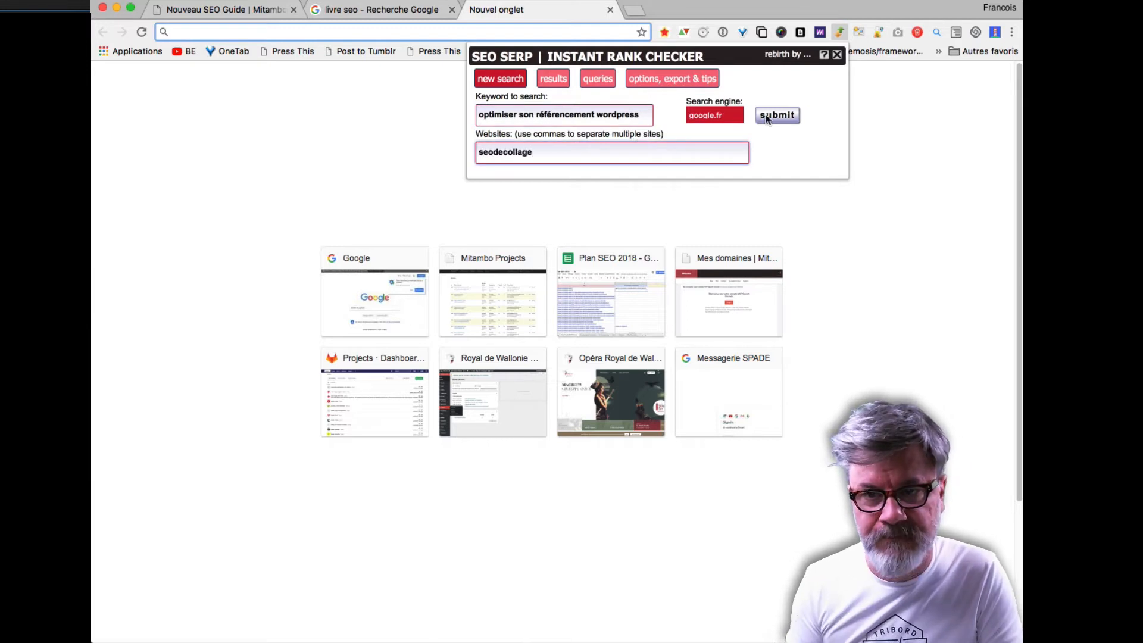
click(776, 117)
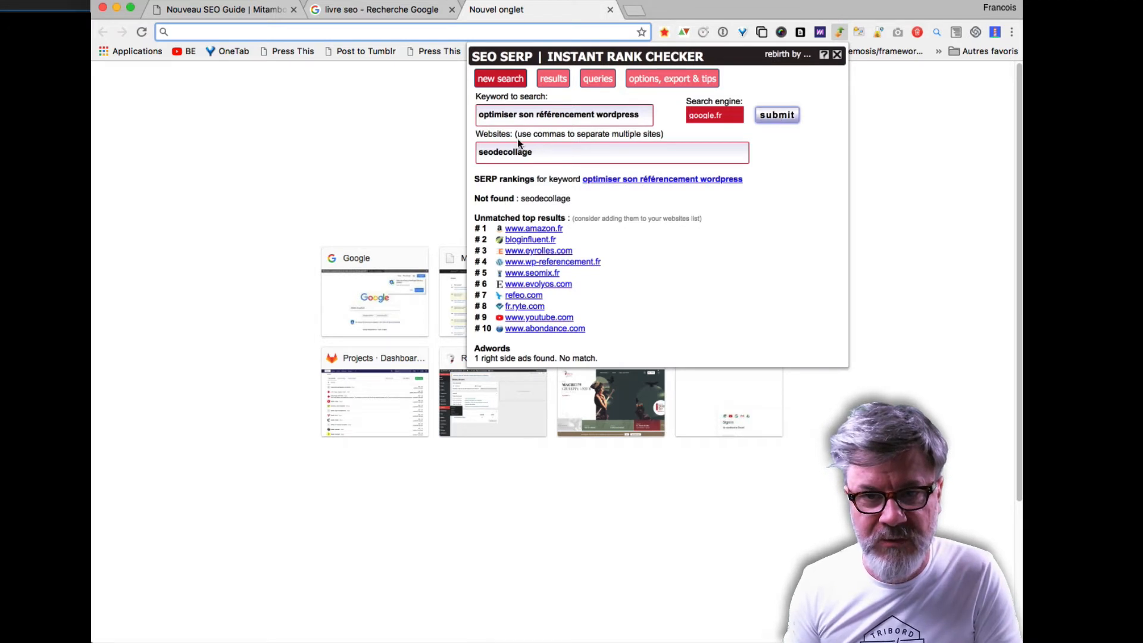
click(362, 13)
click(256, 11)
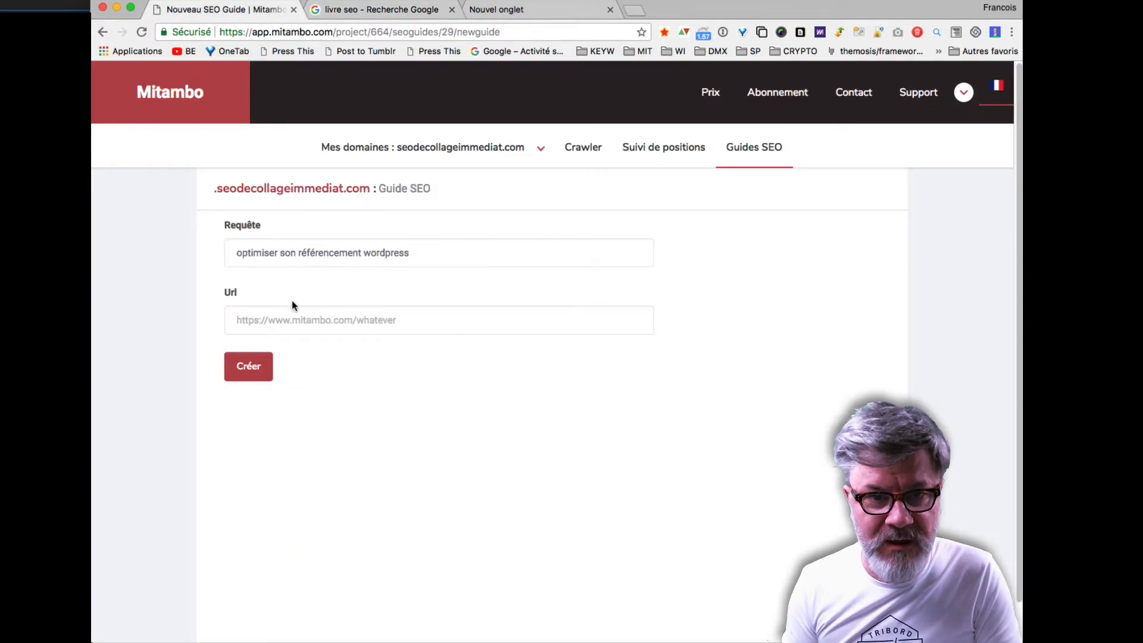
click(306, 319)
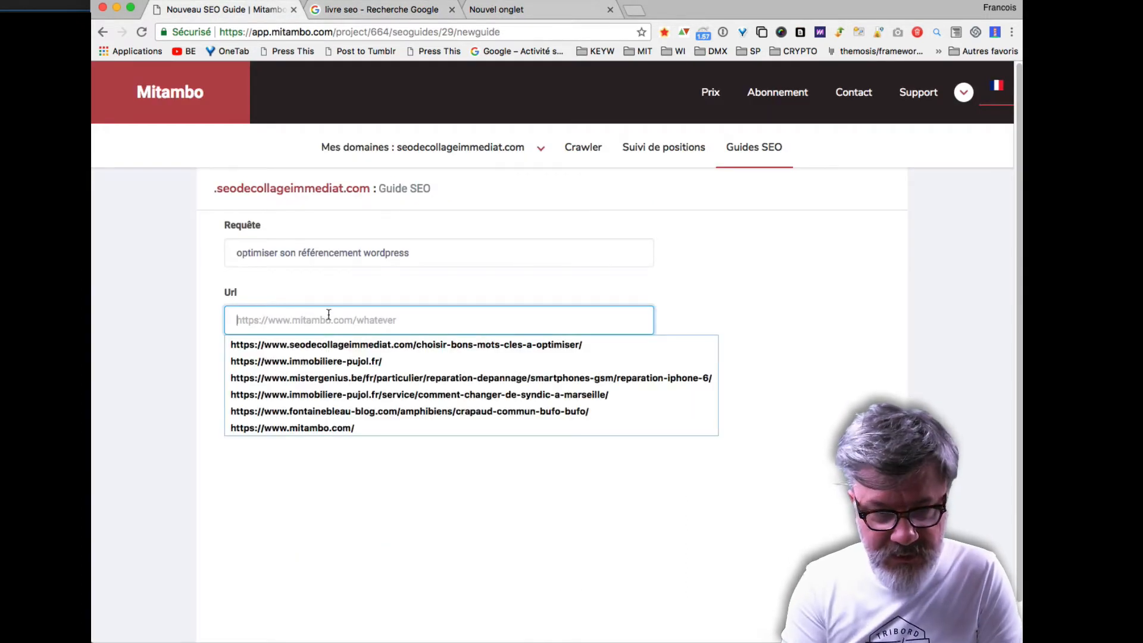
text(https)
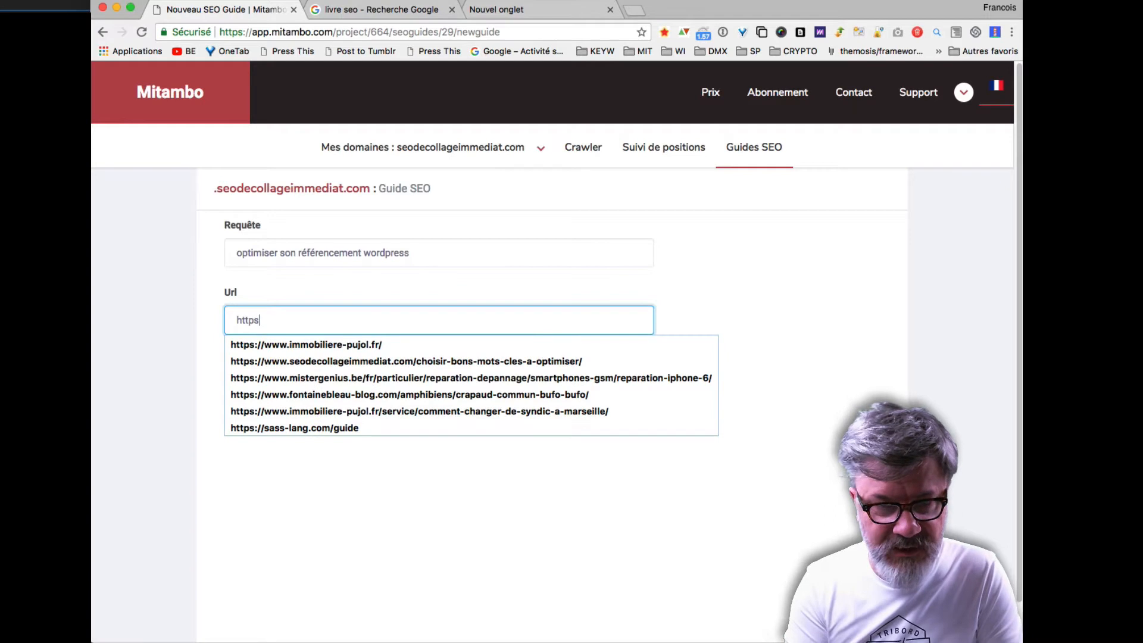
text(://www.seo)
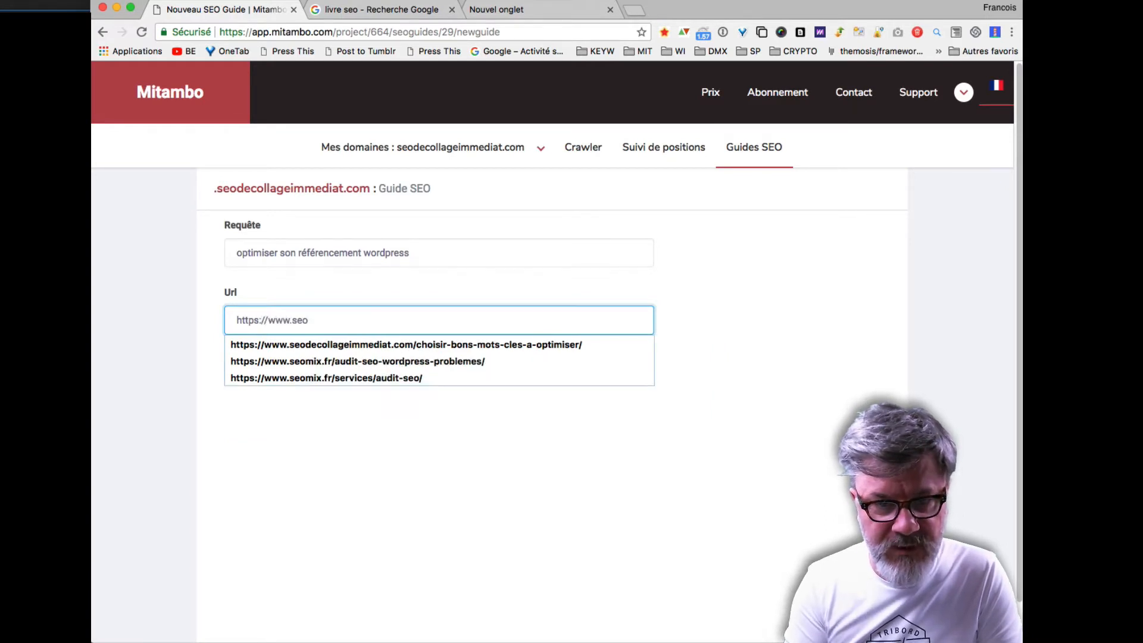
key(Down)
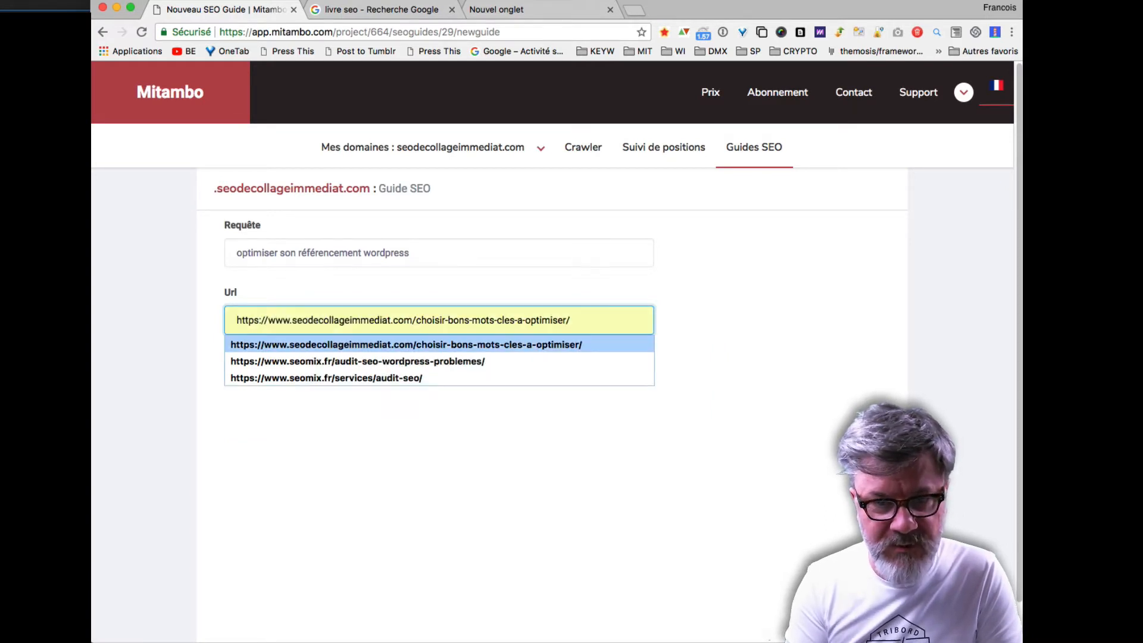
click(467, 344)
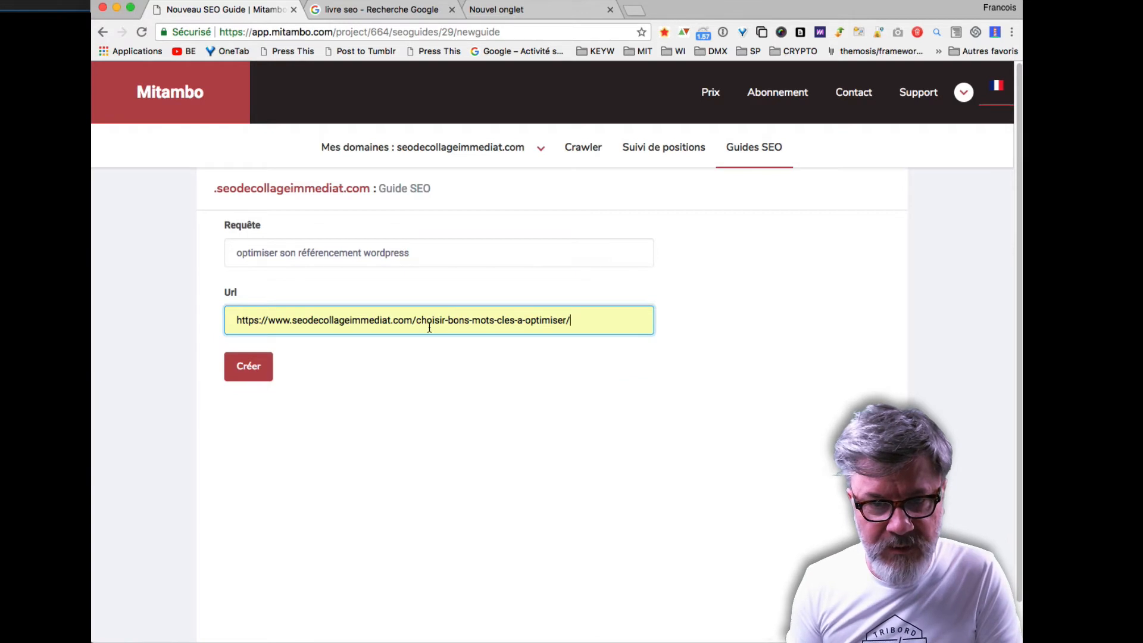
drag(418, 322, 629, 322)
key(BackSpace)
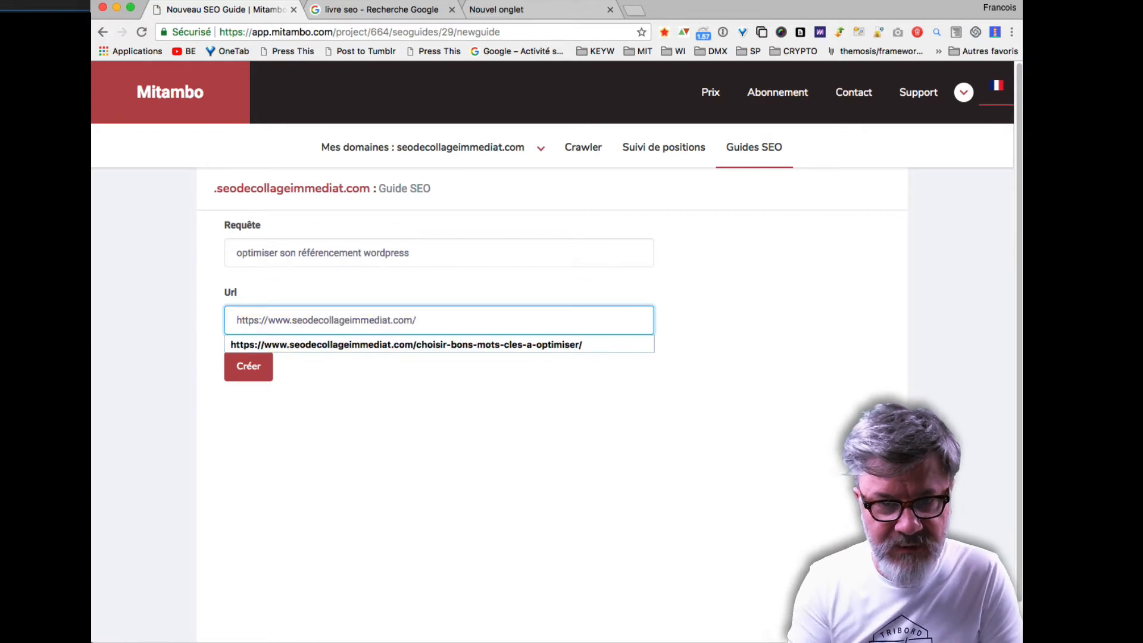
click(555, 365)
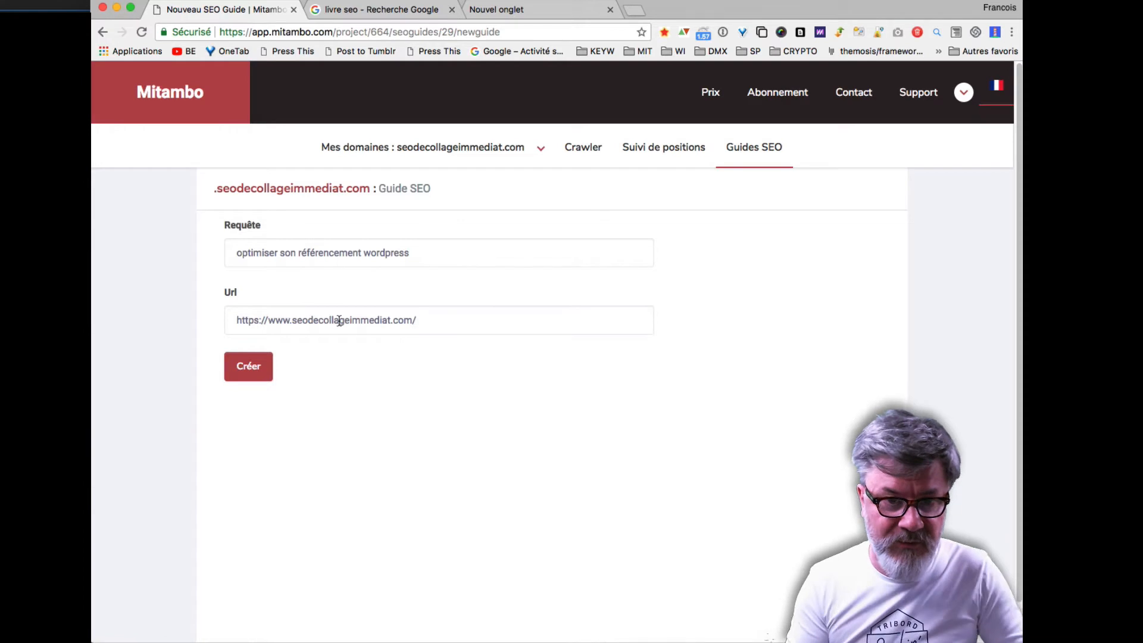
click(252, 366)
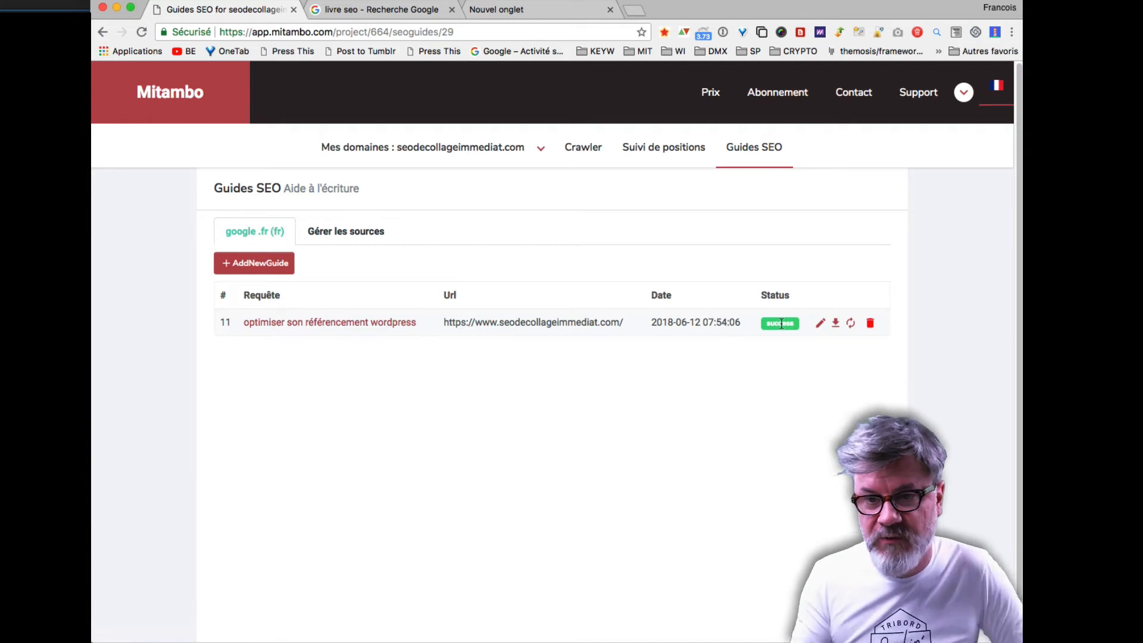
- Open the "optimiser son référencement wordpress" guide and examine its HTML tag and keyword count tables against the objectives
click(288, 322)
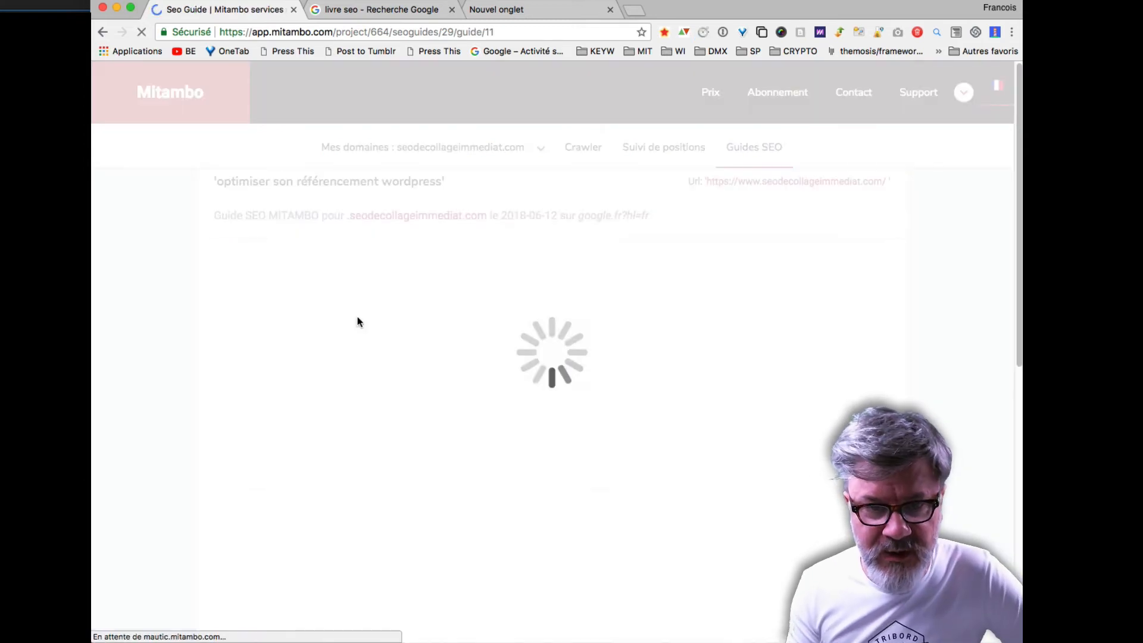
scroll(358, 316, down, 14)
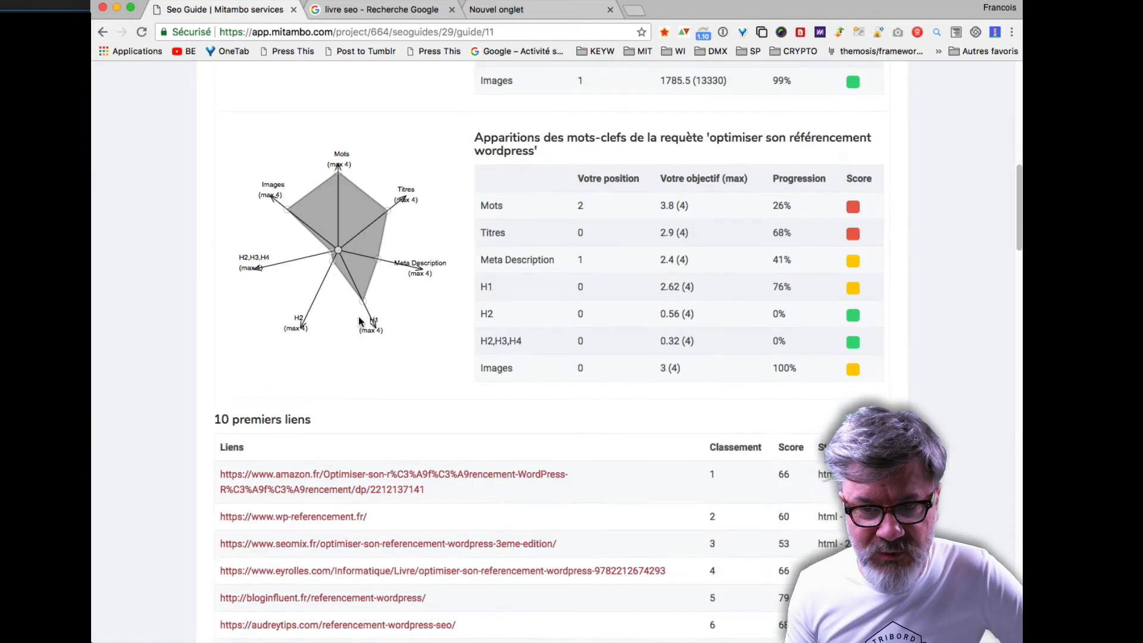
scroll(358, 316, up, 11)
scroll(359, 316, up, 3)
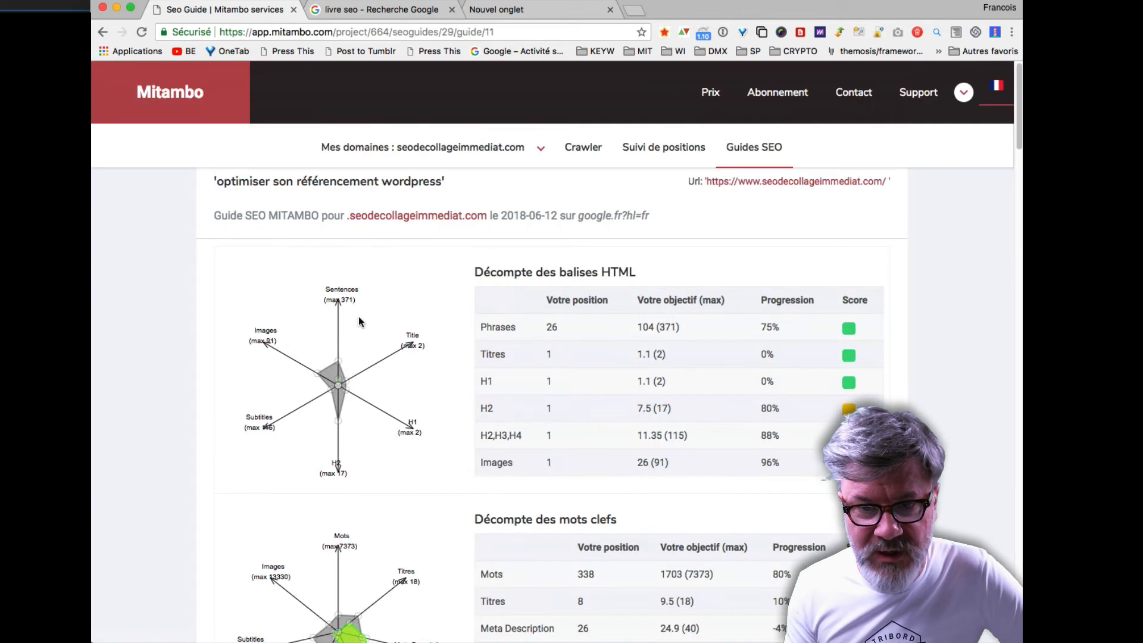
scroll(358, 316, down, 2)
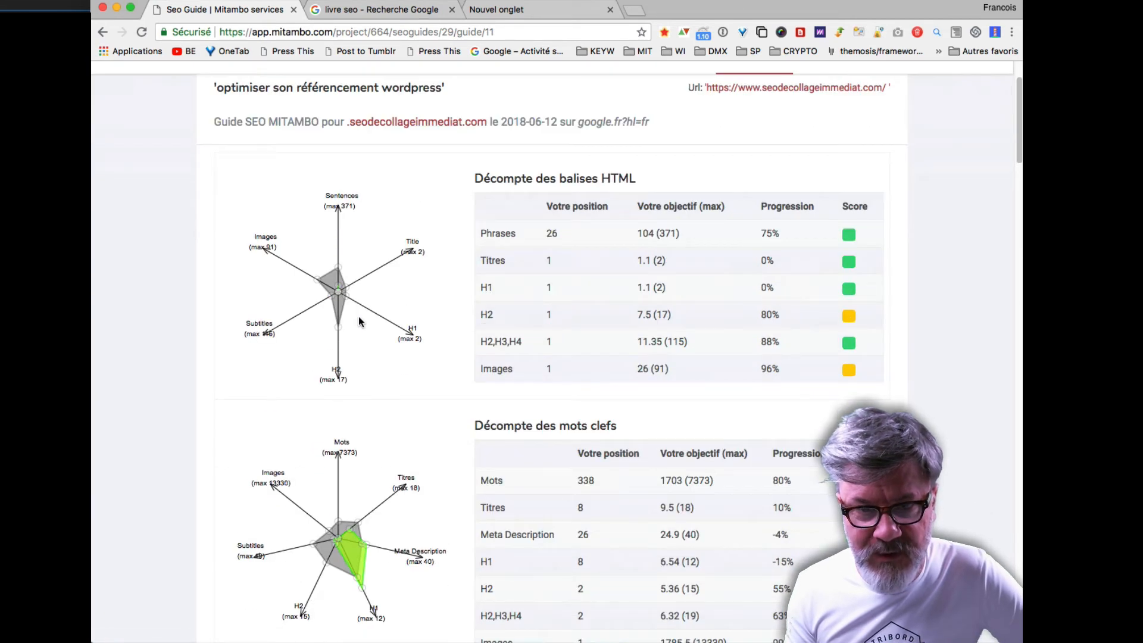
scroll(359, 316, down, 1)
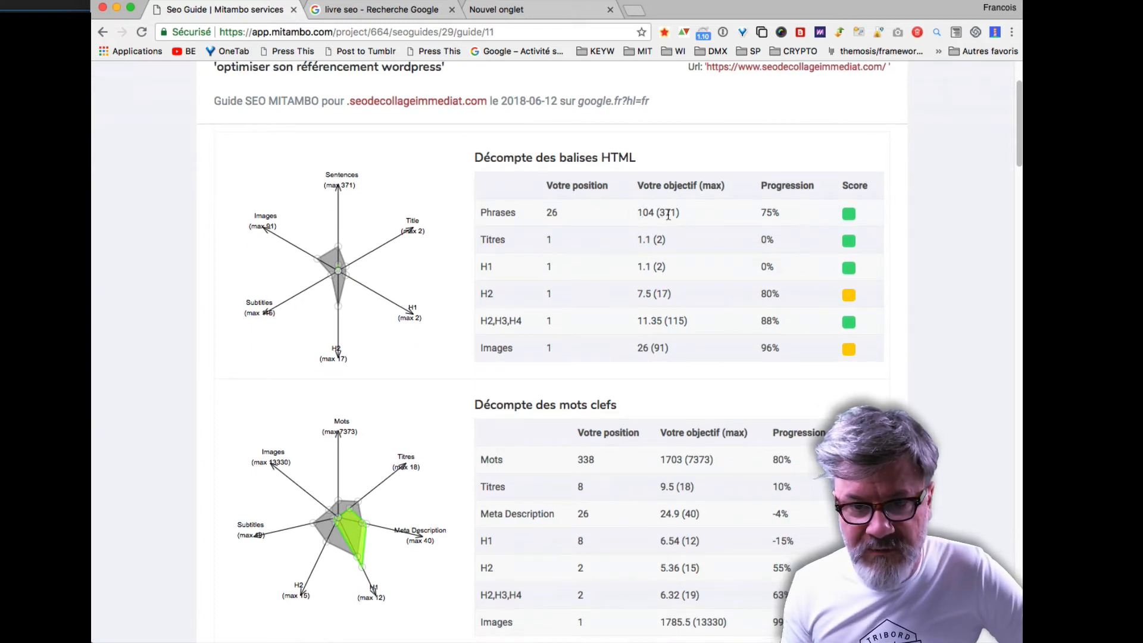
double_click(668, 460)
click(693, 459)
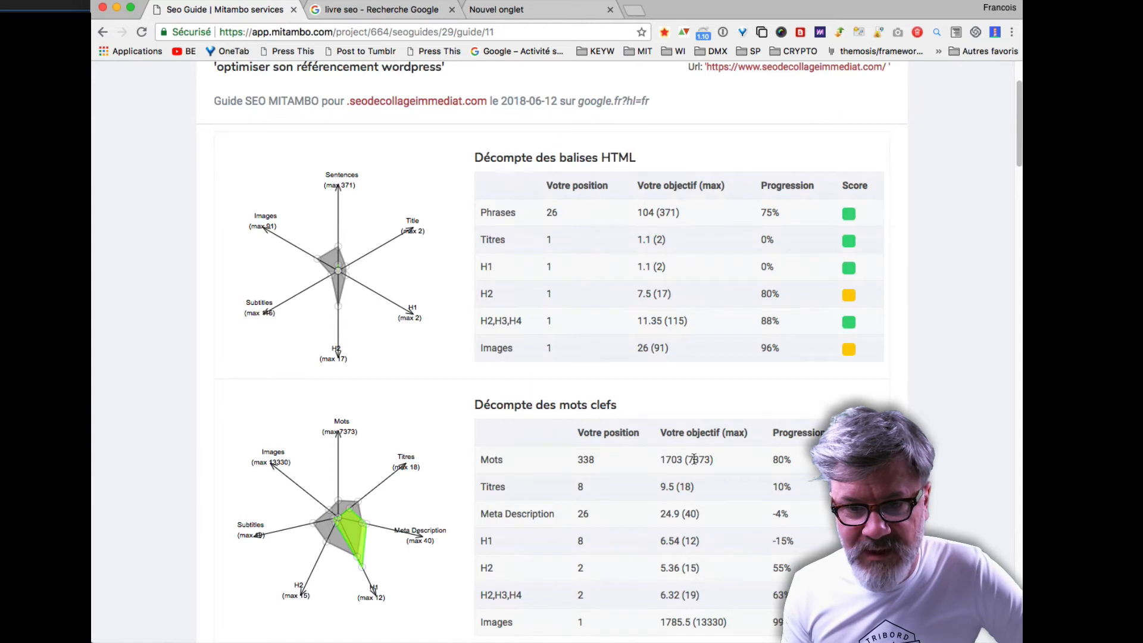
- Review the guide's query keyword occurrences, the "10 premiers liens" ranking and the Cooccurences list of the Standard view
scroll(674, 444, down, 10)
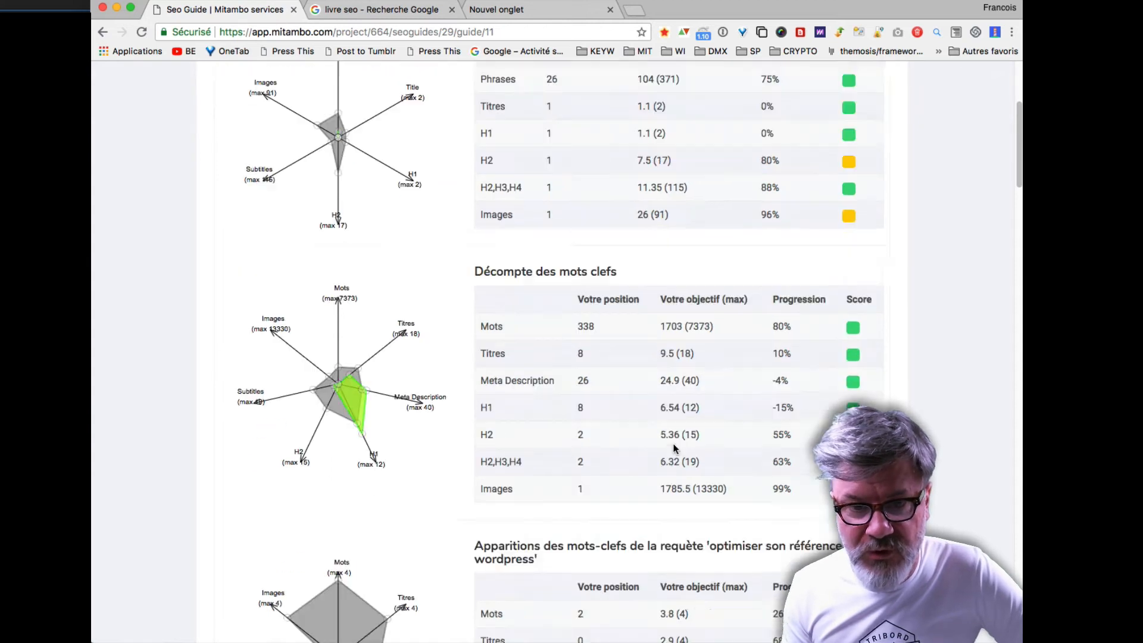
scroll(531, 383, down, 6)
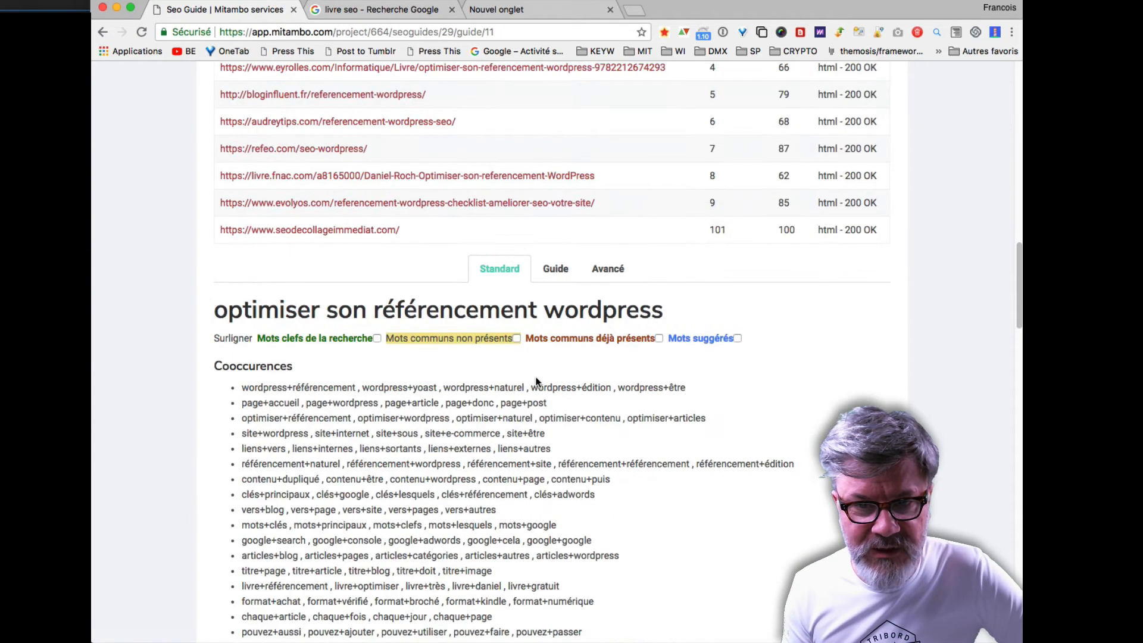
scroll(535, 381, up, 4)
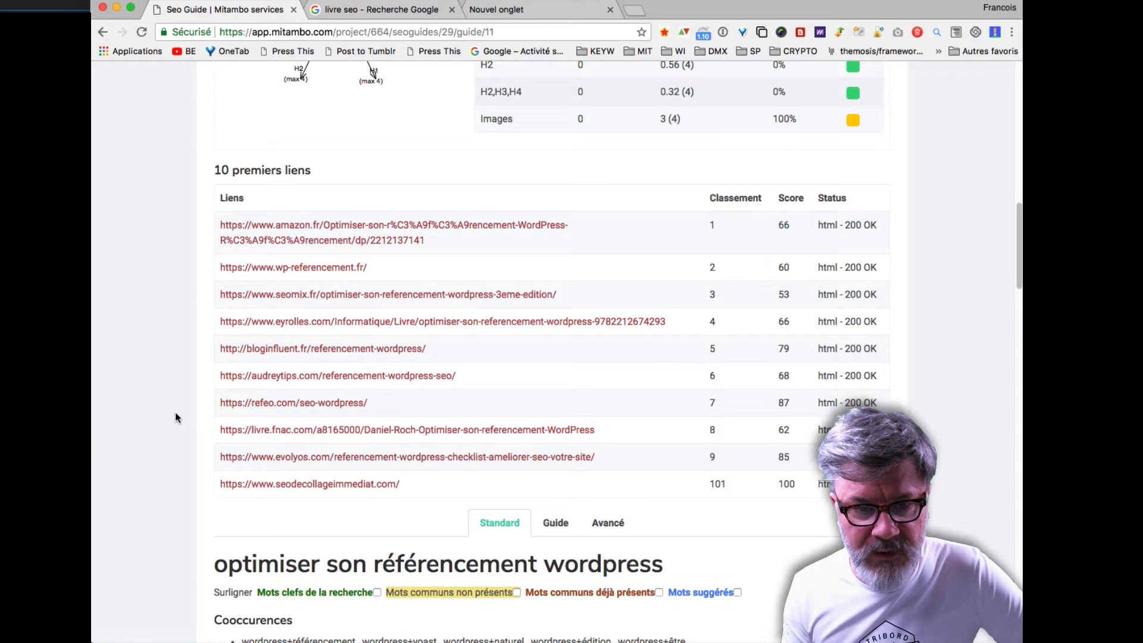
scroll(175, 411, down, 5)
scroll(175, 412, down, 10)
scroll(175, 412, up, 10)
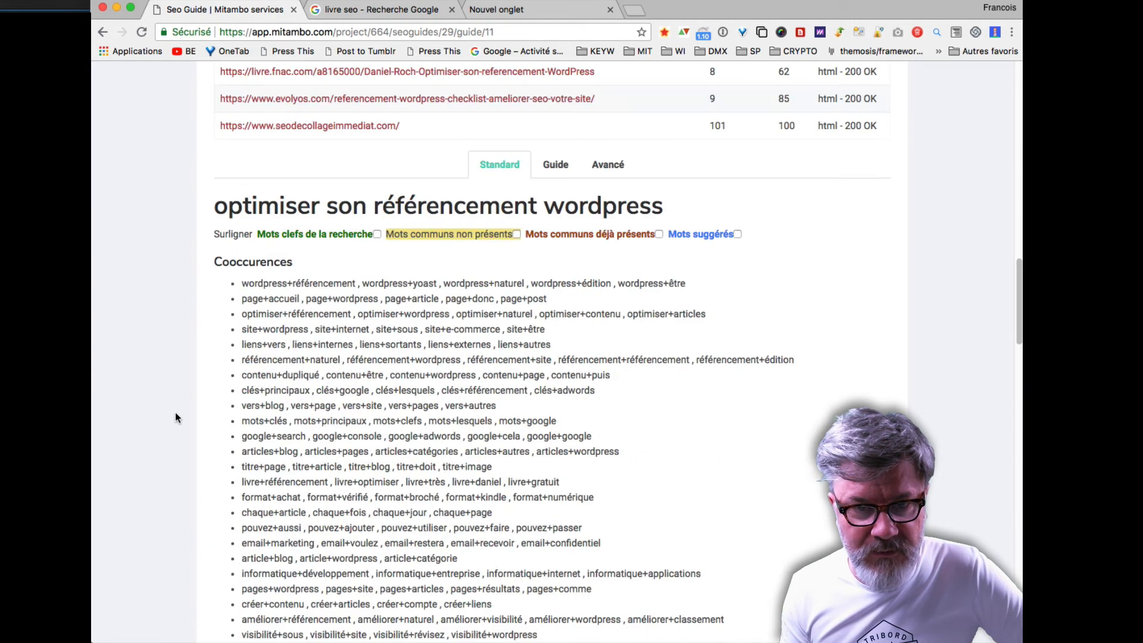
- Show the report's Guide view and look through the competitors' Title, Desc, H1 and further content sections
click(557, 164)
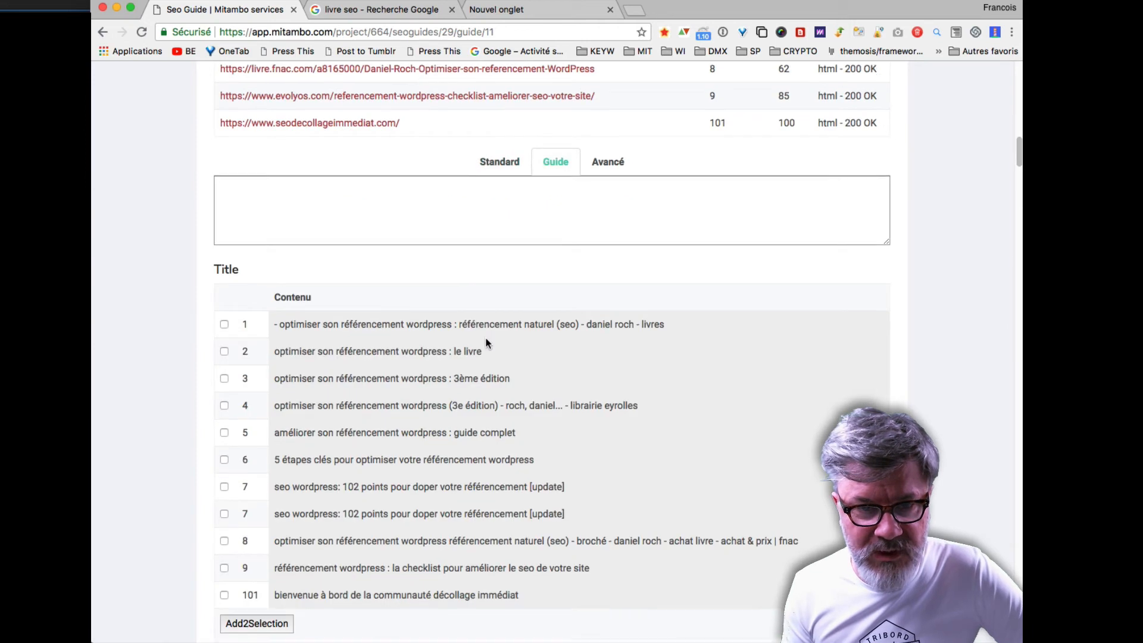
scroll(479, 340, down, 6)
scroll(480, 339, down, 2)
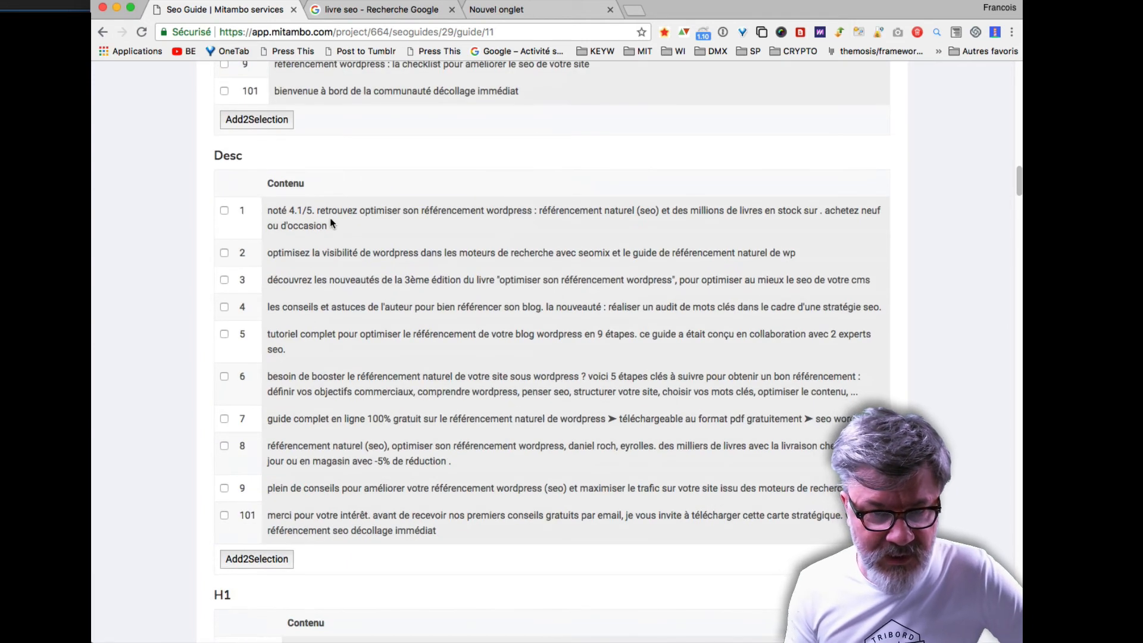
scroll(337, 452, down, 18)
scroll(336, 453, down, 20)
scroll(337, 447, up, 20)
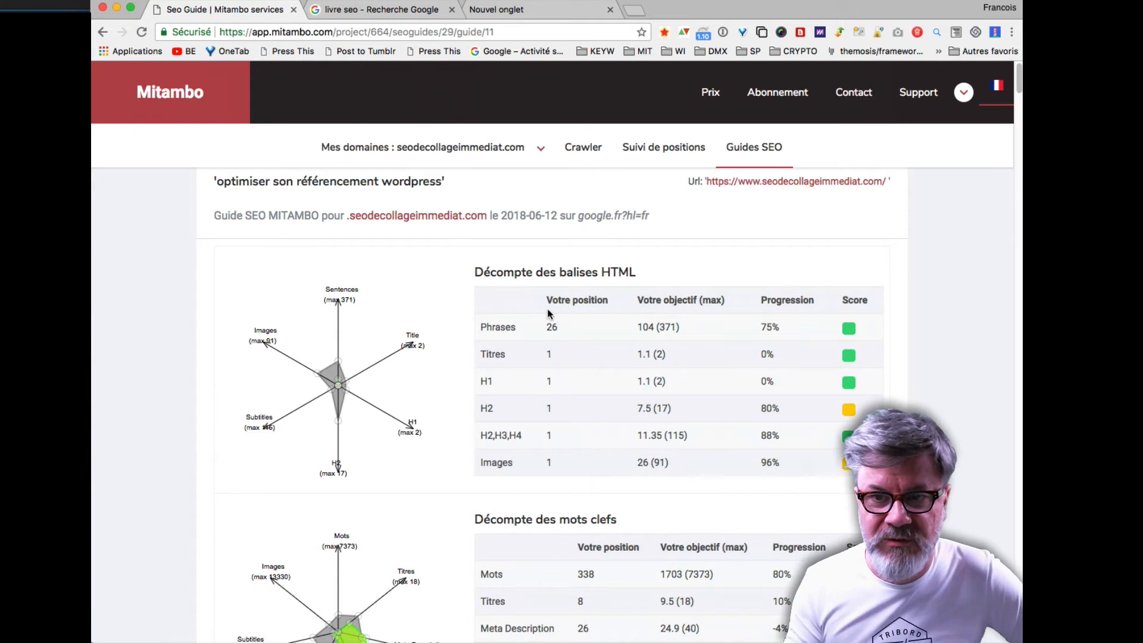
- Return to the google.fr guides list of the seodecollageimmediat.com project
click(751, 147)
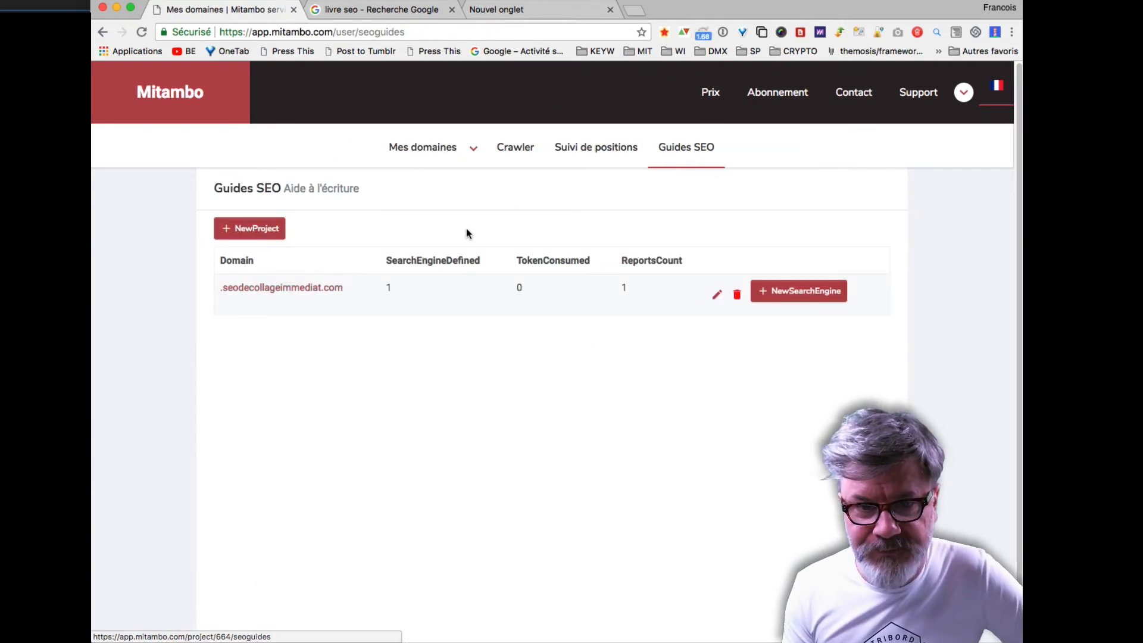
click(326, 288)
click(337, 323)
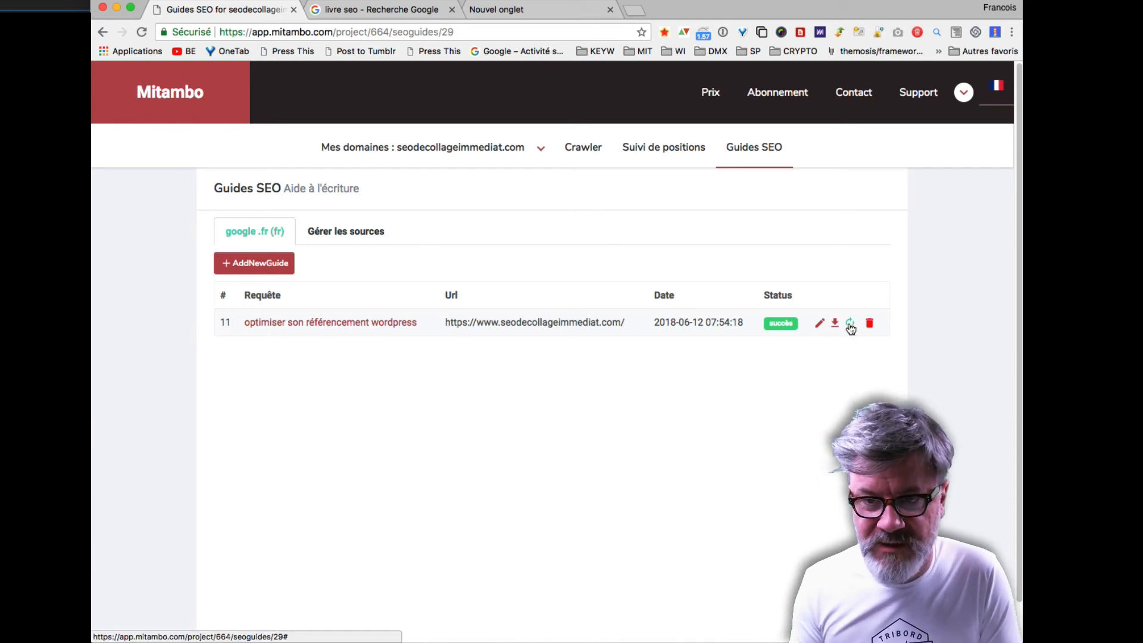
click(820, 323)
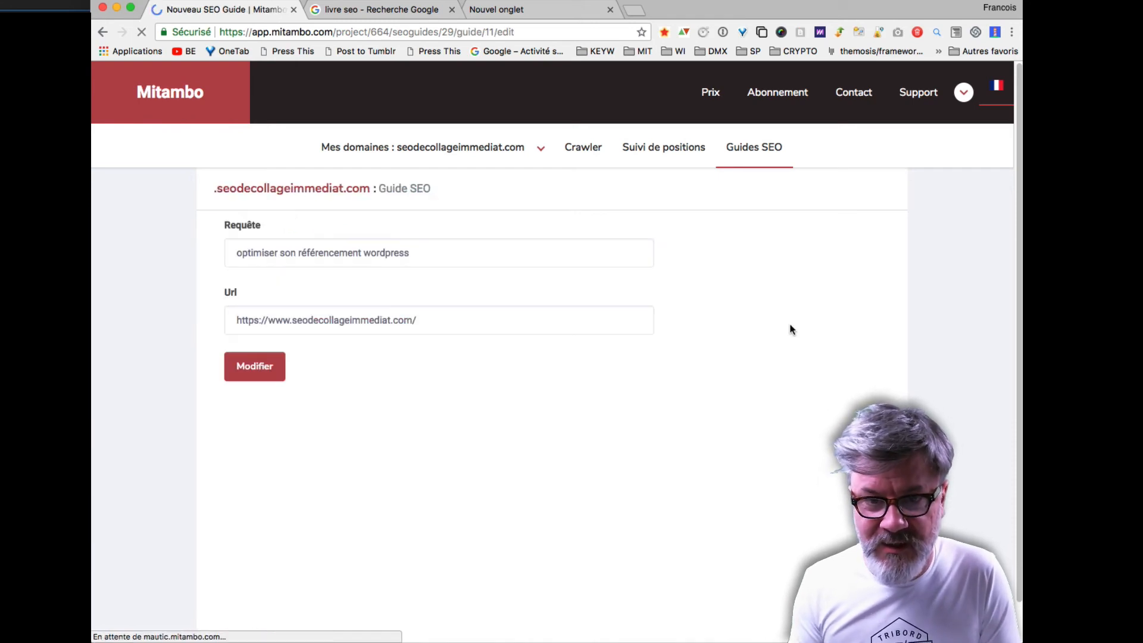
click(364, 322)
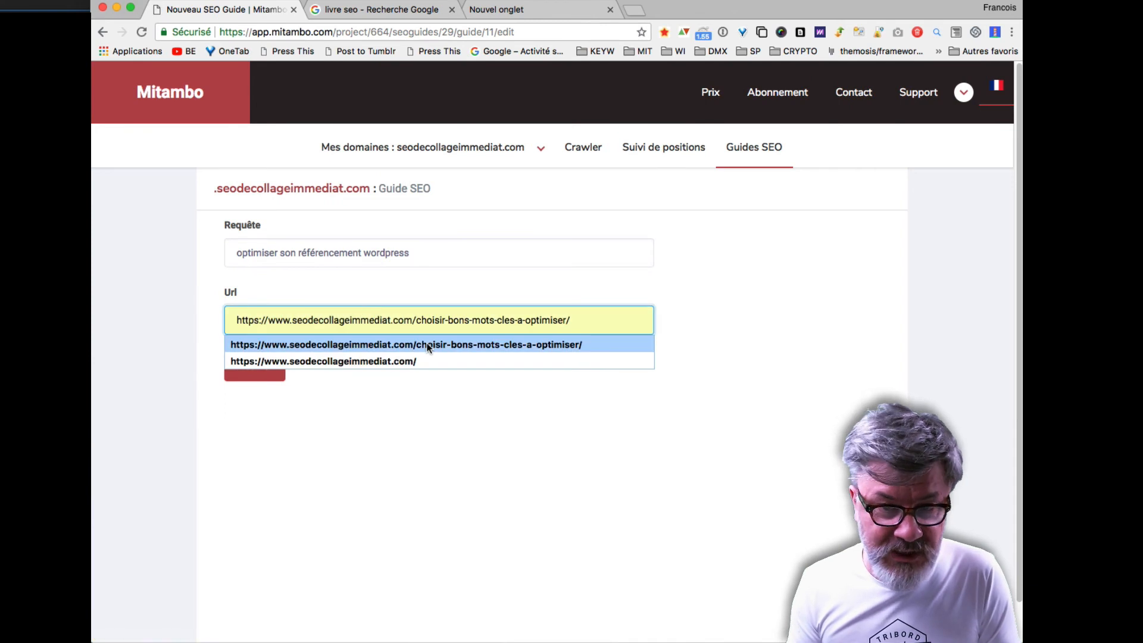
click(345, 360)
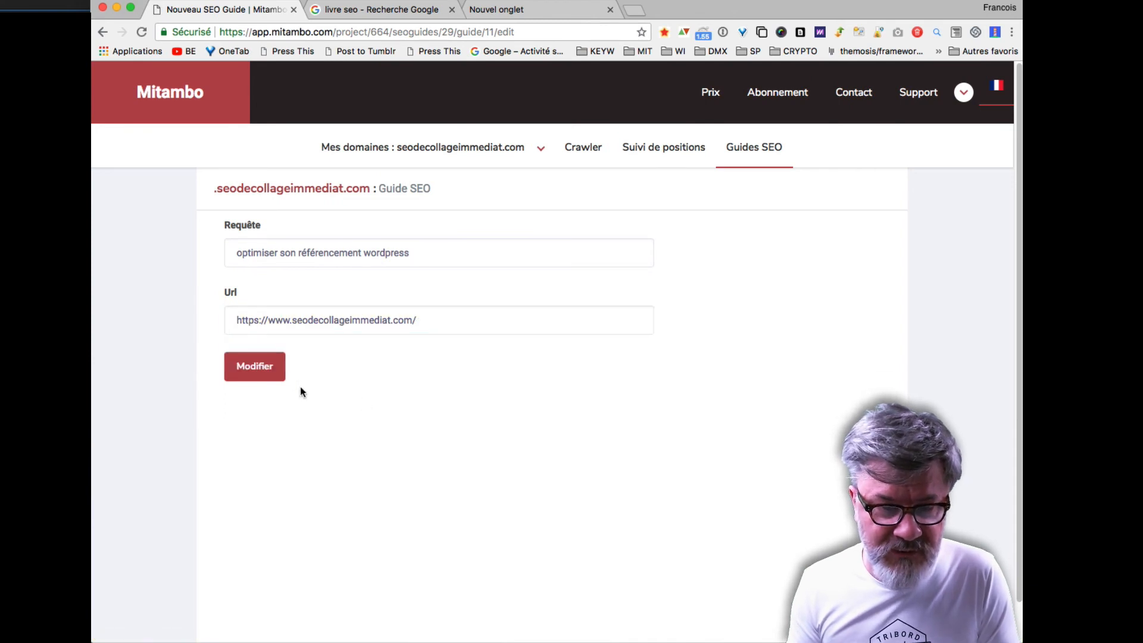
click(280, 373)
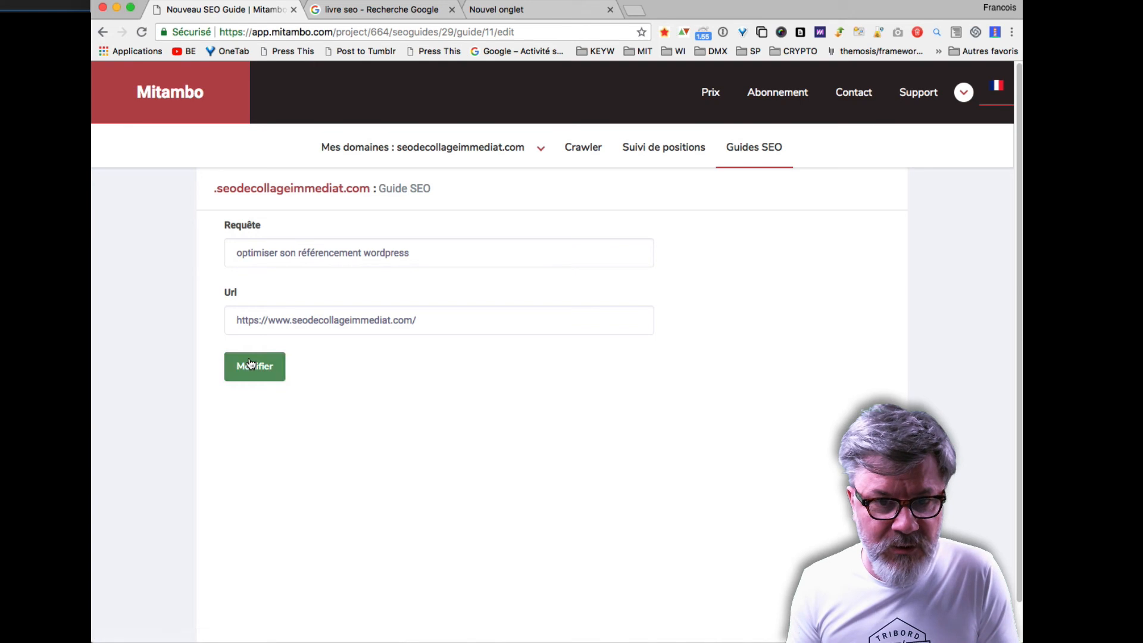